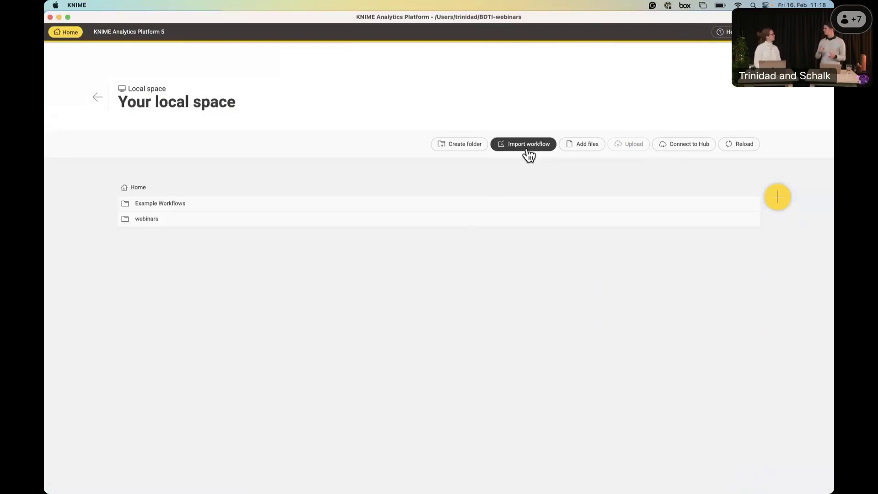
Open the Solution_S1 workflow from the webinars folder in the local space
left_click(388, 221)
double_click(389, 220)
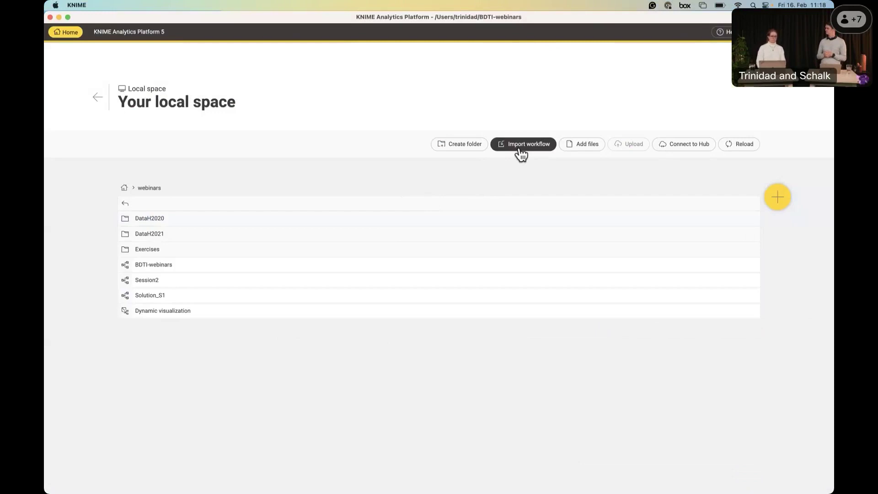
left_click(306, 300)
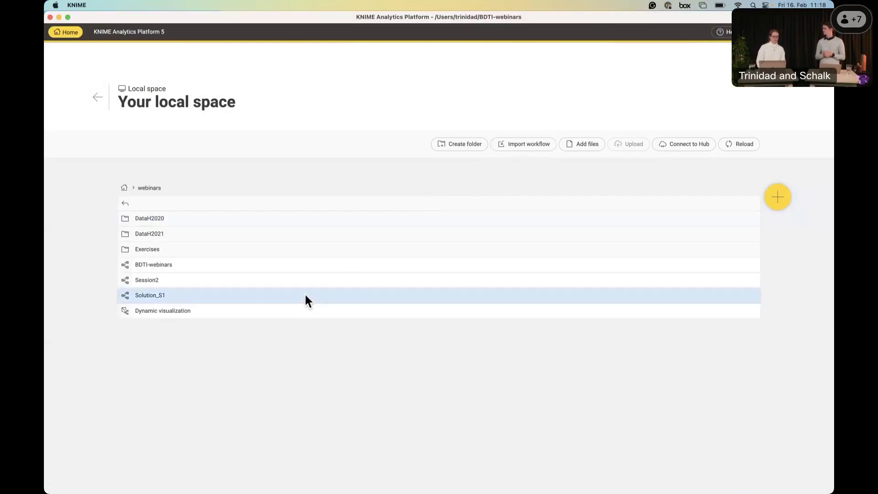
double_click(305, 296)
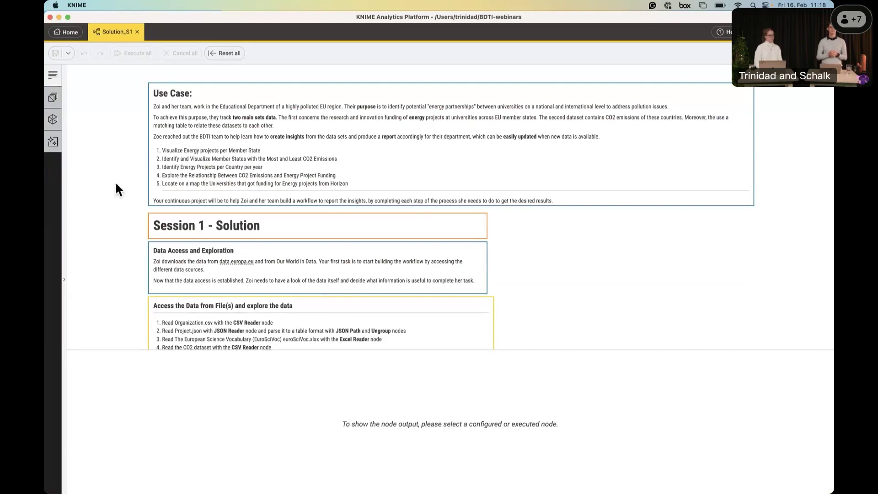
Read through the use case description and the Session 1 data access and exploration tasks in the workflow
scroll(105, 162, "right", 3)
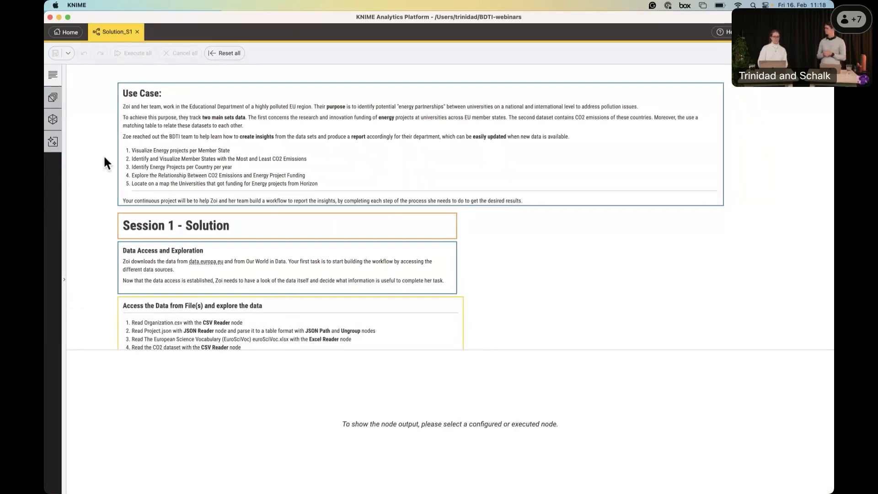
scroll(104, 160, "right", 1)
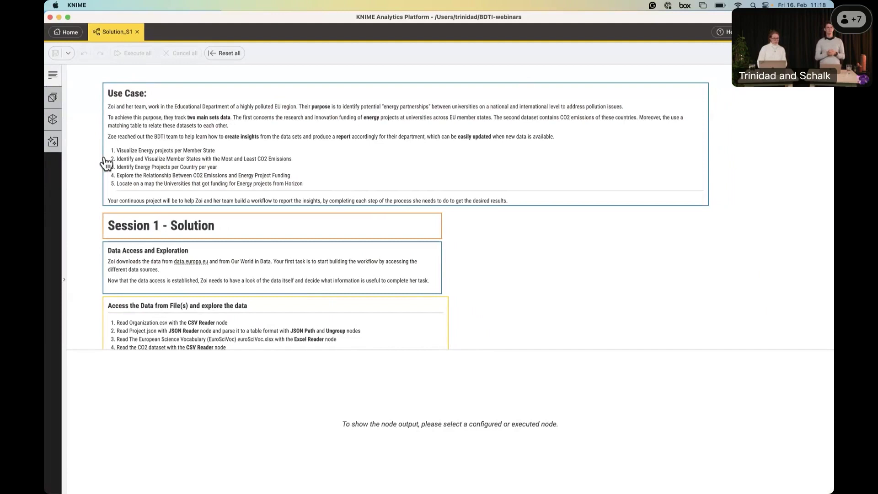
left_click(807, 53)
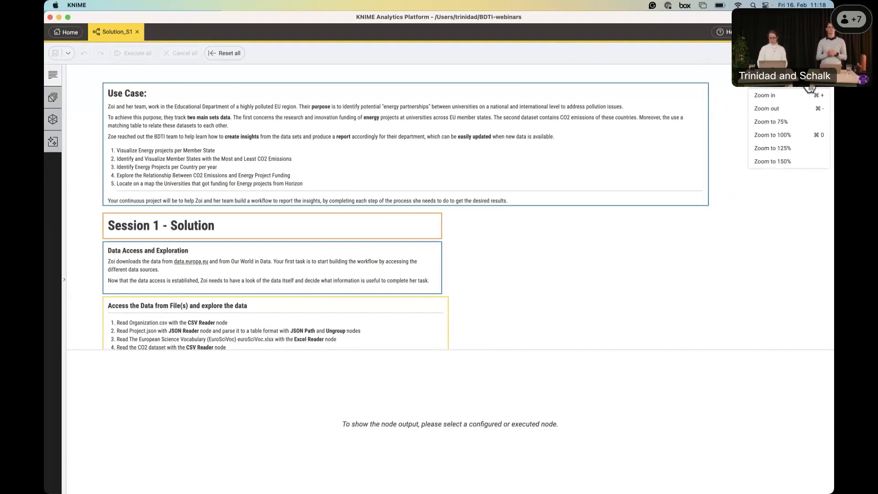
scroll(458, 255, "up", 1)
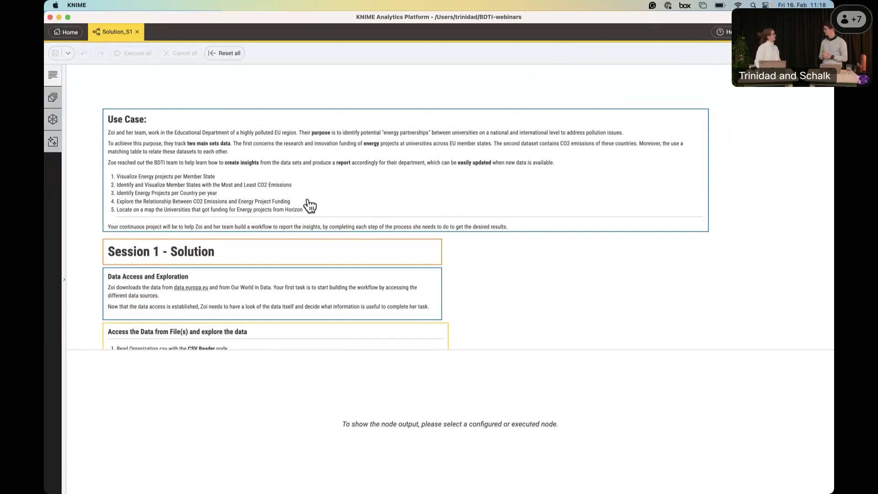
scroll(309, 206, "down", 1)
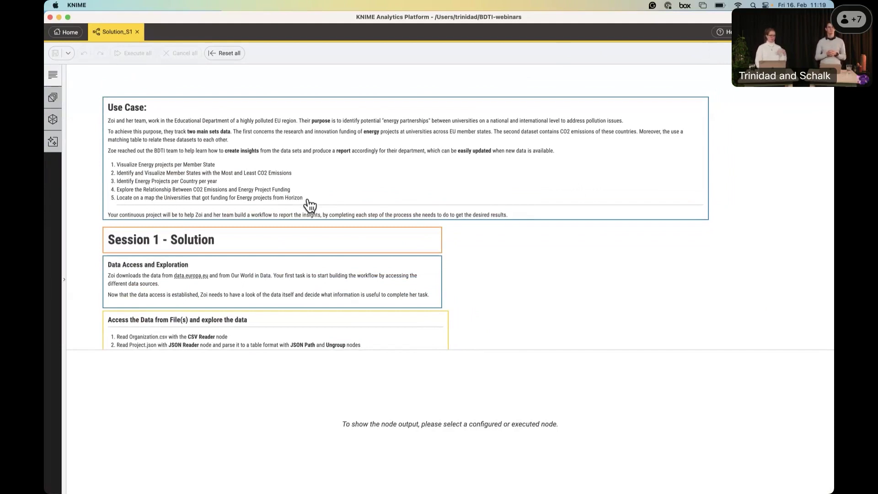
scroll(309, 206, "down", 5)
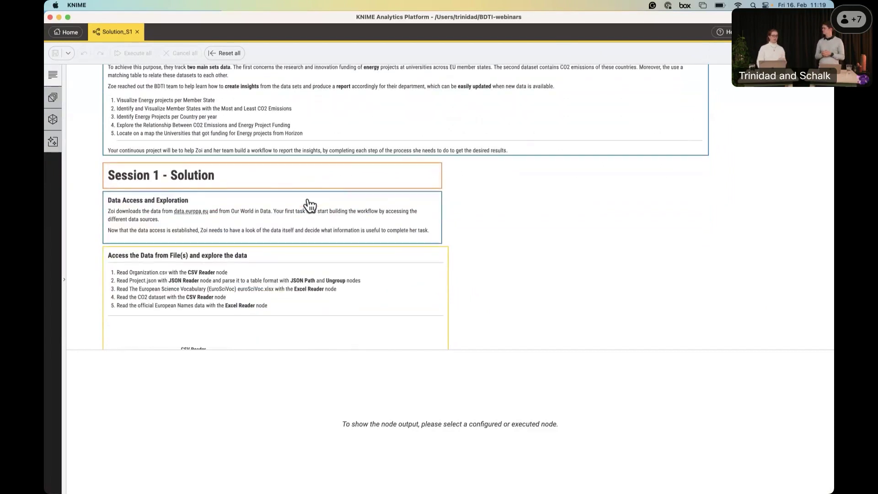
scroll(310, 206, "down", 5)
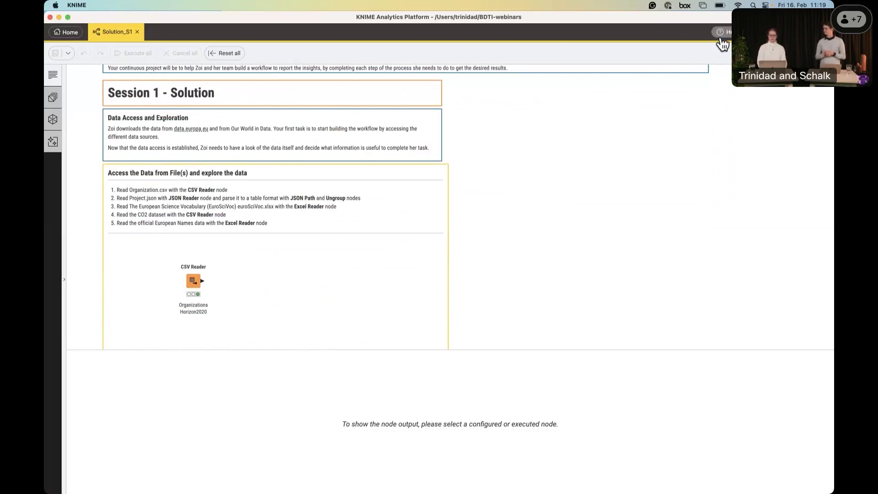
scroll(347, 280, "up", 1)
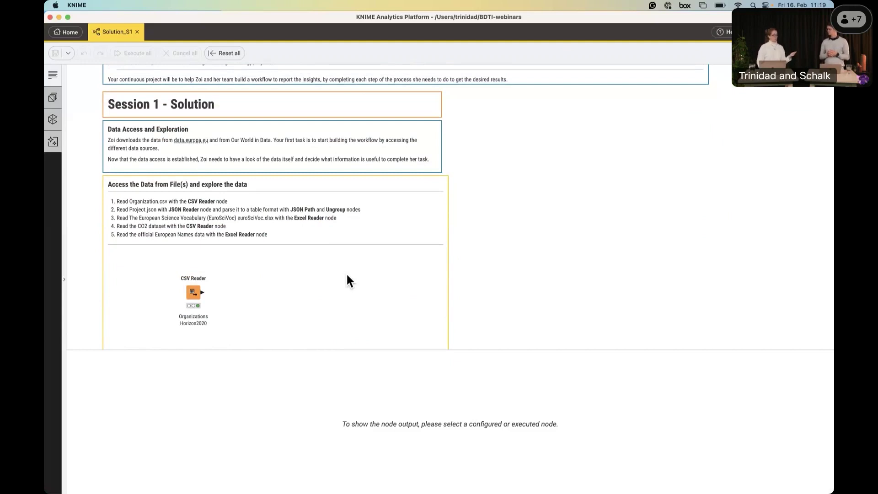
Search the node repository for "csv", add a CSV Reader node beside the Organizations Horizon2020 reader and delete it again
left_click(52, 119)
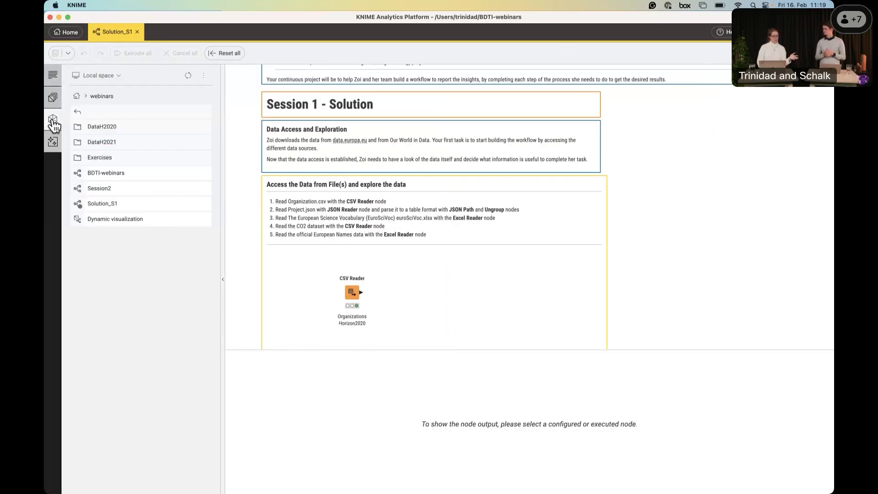
left_click(53, 98)
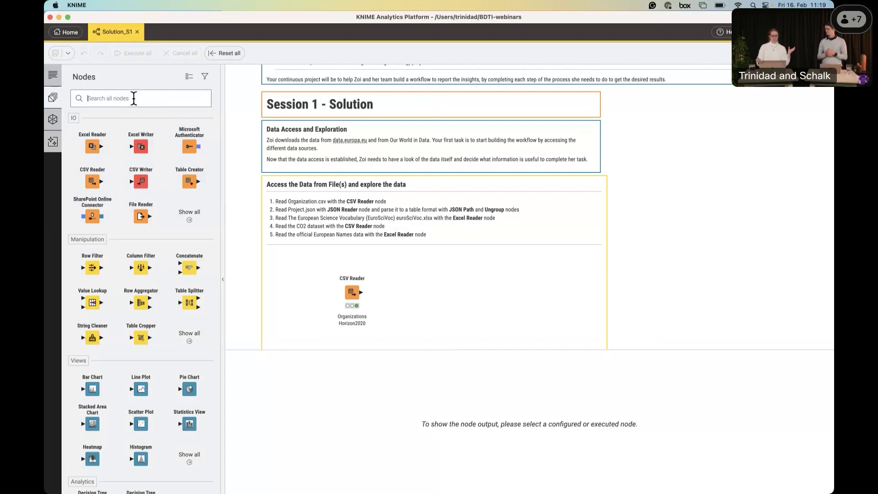
type("csv")
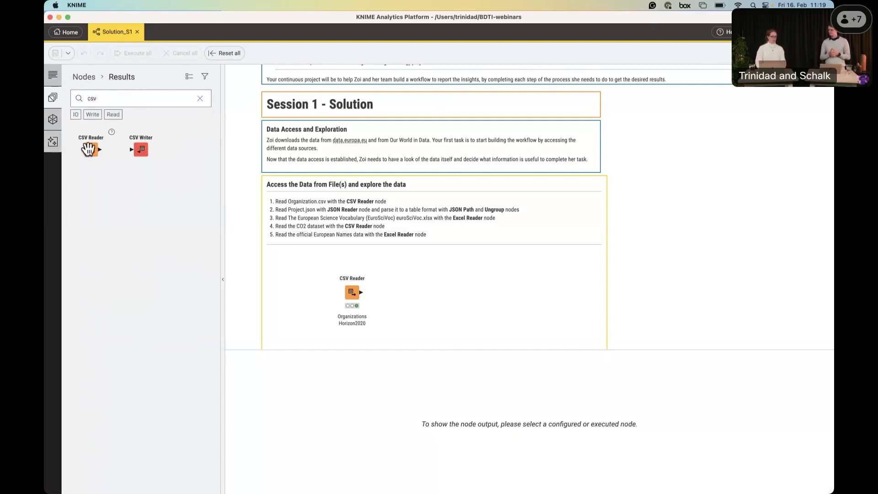
left_click_drag(88, 149, 446, 272)
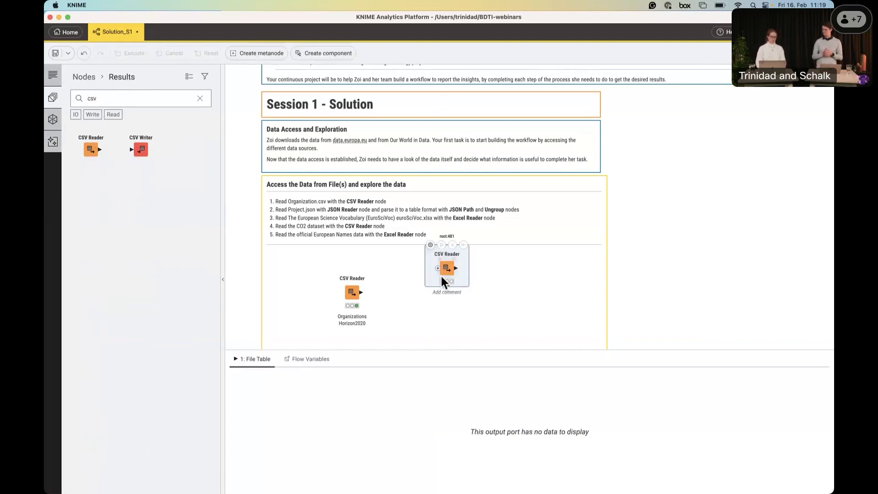
mouse_move(453, 274)
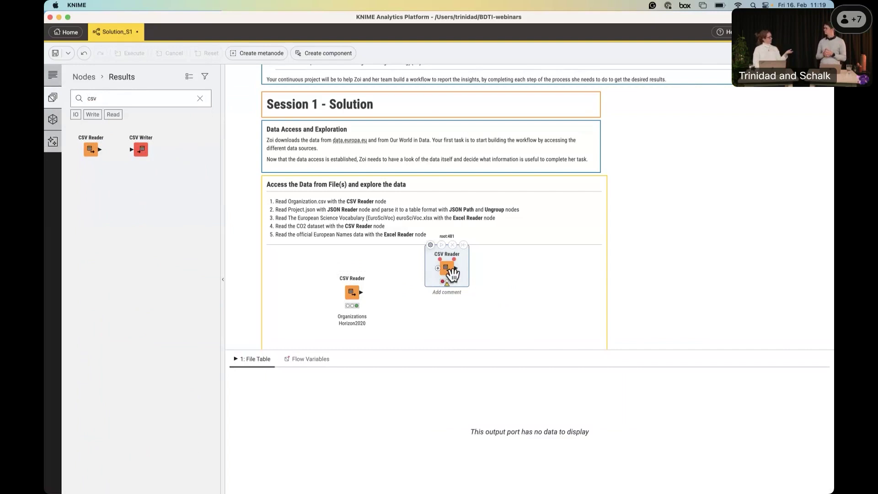
key("Delete")
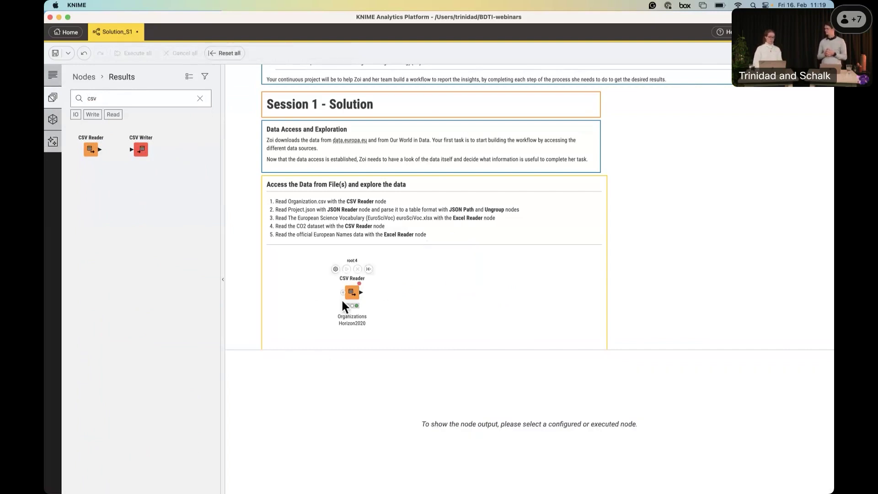
Try a comma as column delimiter in the Organizations Horizon2020 CSV Reader's configuration and restore the semicolon
left_click(335, 269)
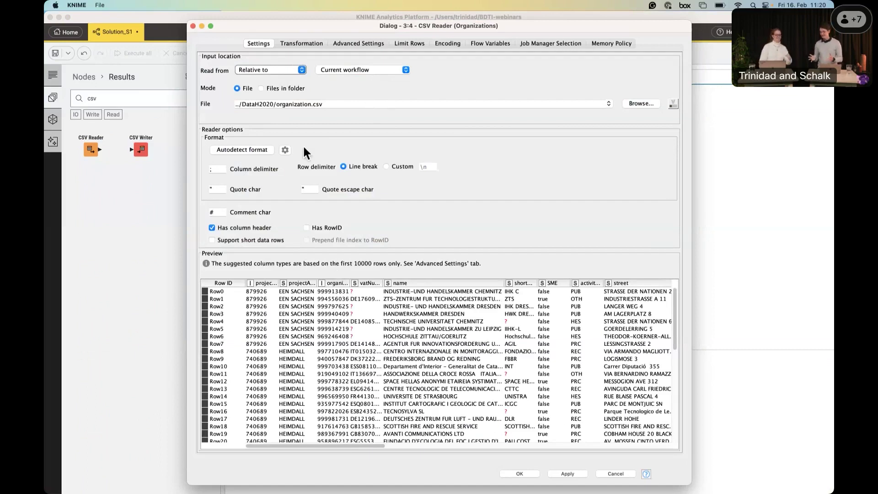
left_click(223, 172)
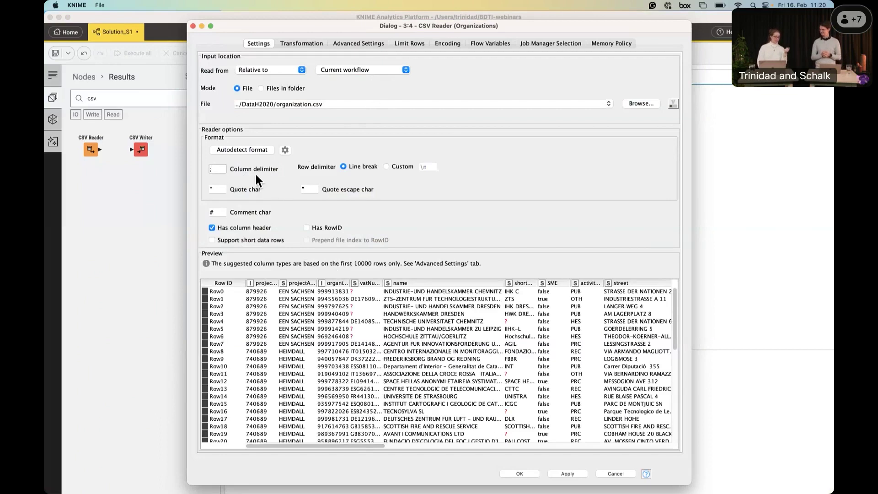
key("BackSpace")
type(",")
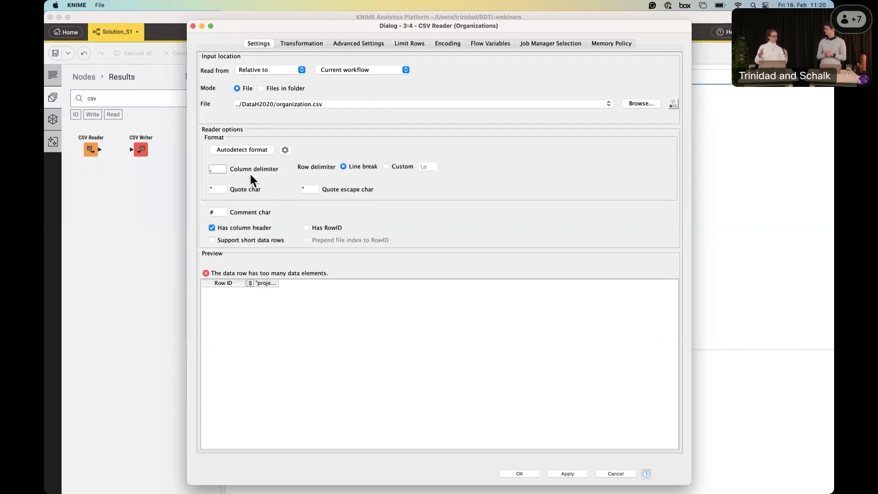
key("BackSpace")
type(";")
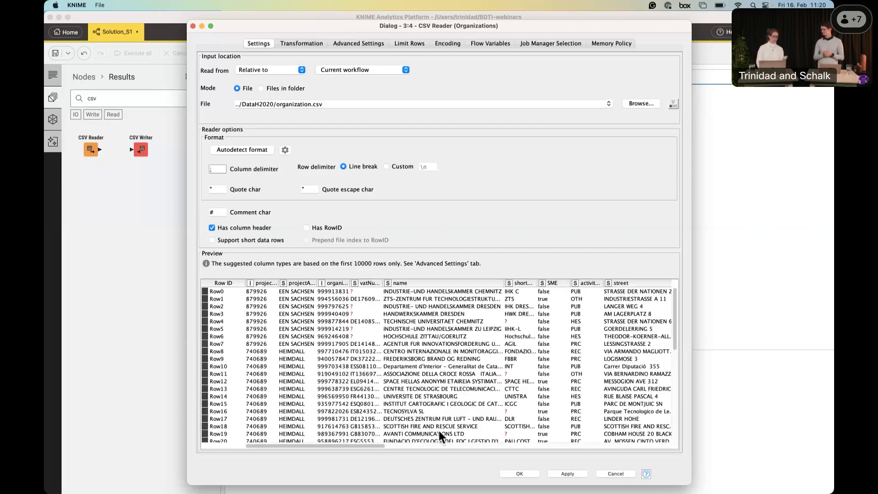
left_click(194, 26)
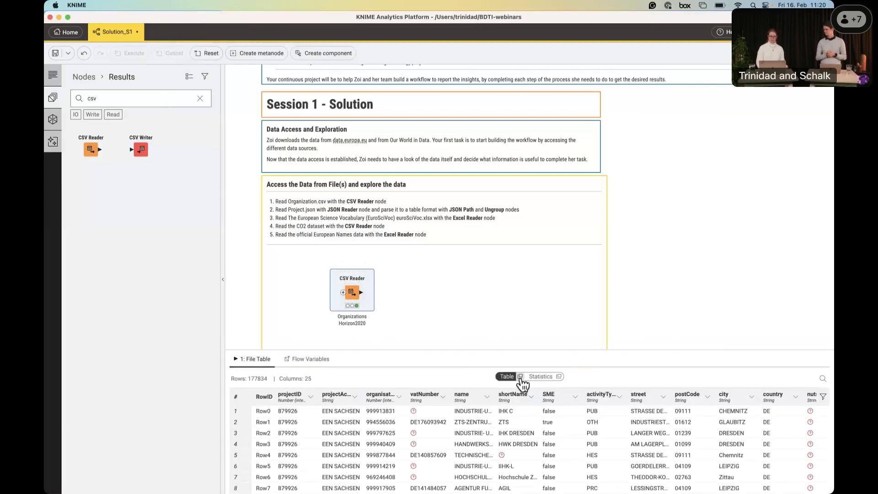
View the Organizations Horizon2020 CSV Reader's output table in a separate enlarged window
left_click(520, 376)
left_click_drag(487, 84, 413, 72)
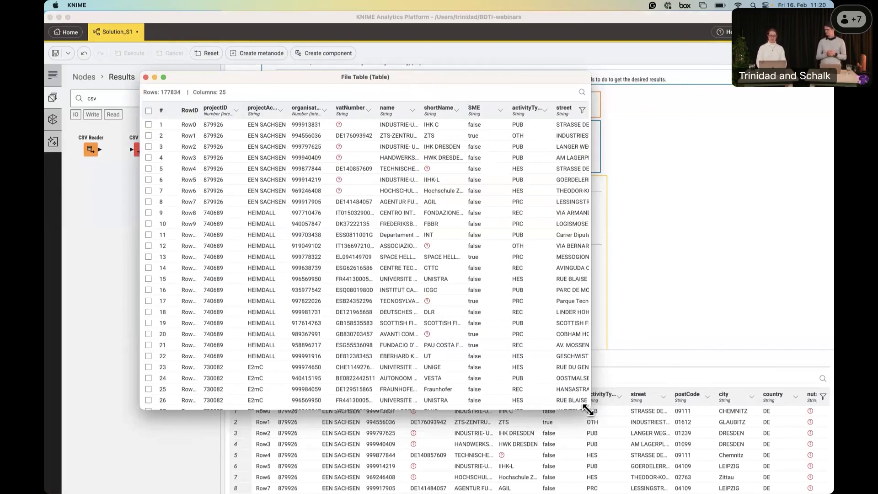
left_click_drag(591, 409, 760, 471)
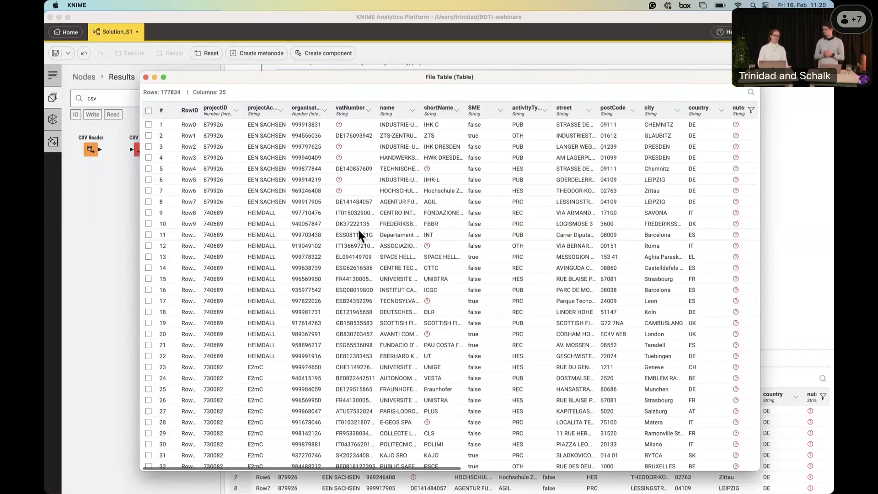
left_click(146, 77)
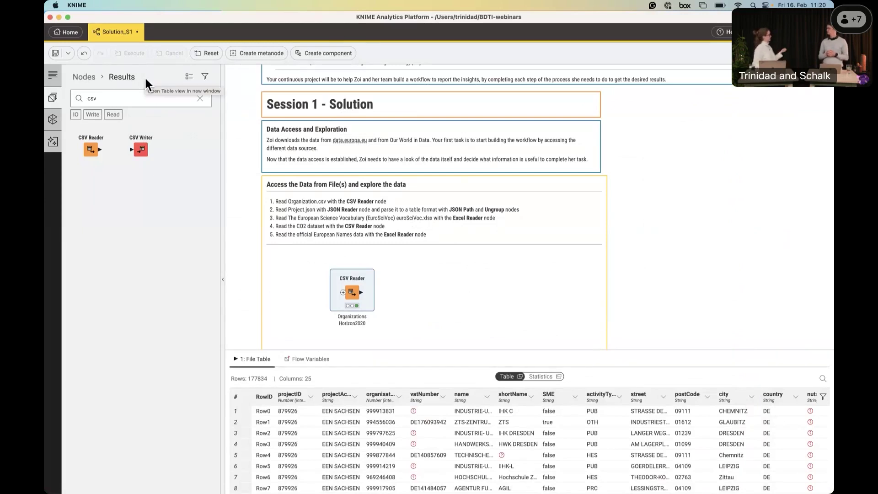
Create an Excel Reader node on the canvas from euroSciVoc.xlsx in the DataH2021 folder and delete it again
left_click(200, 98)
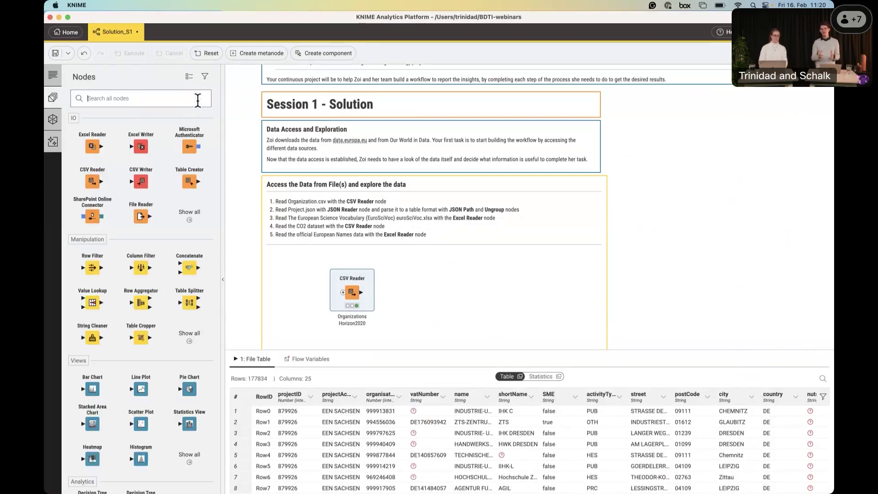
left_click(224, 211)
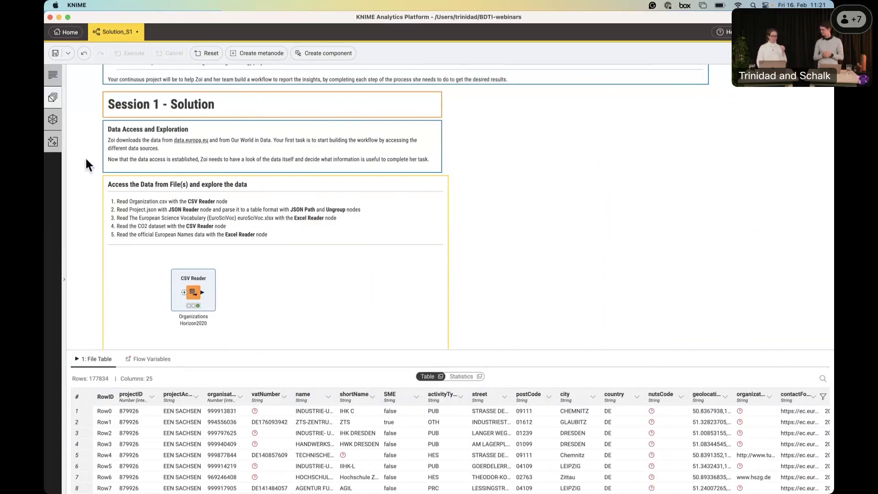
left_click(53, 119)
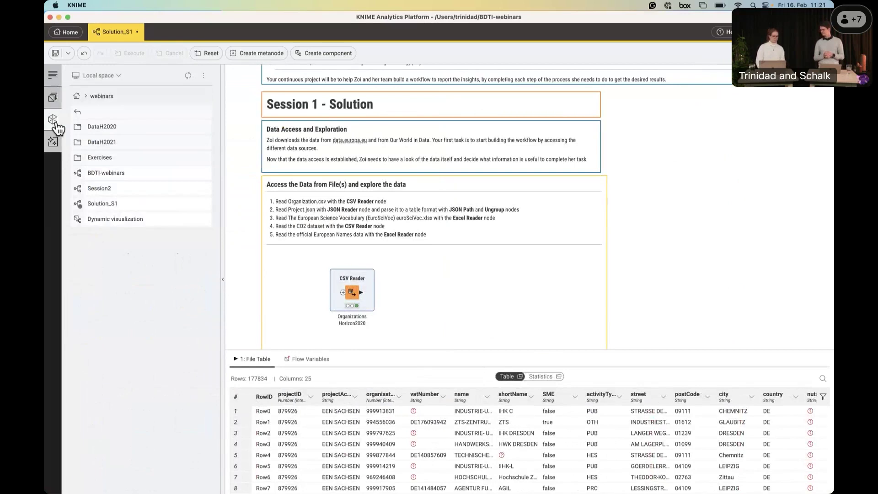
double_click(128, 143)
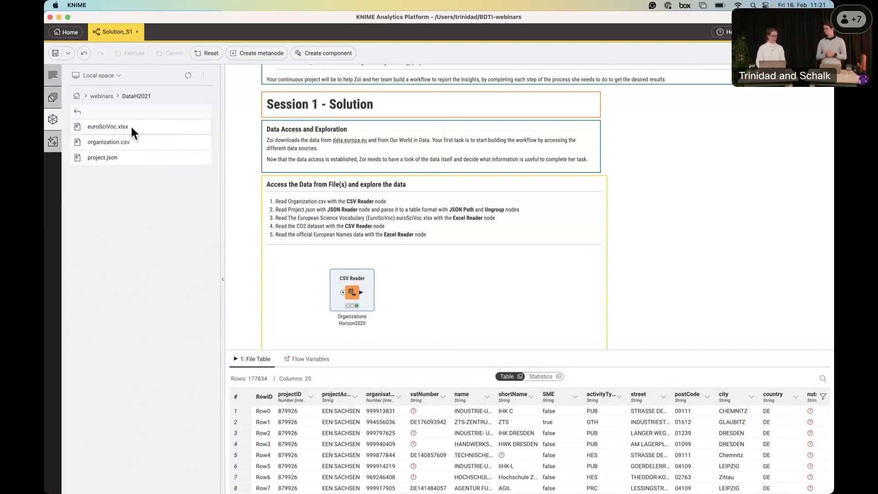
left_click_drag(130, 125, 492, 284)
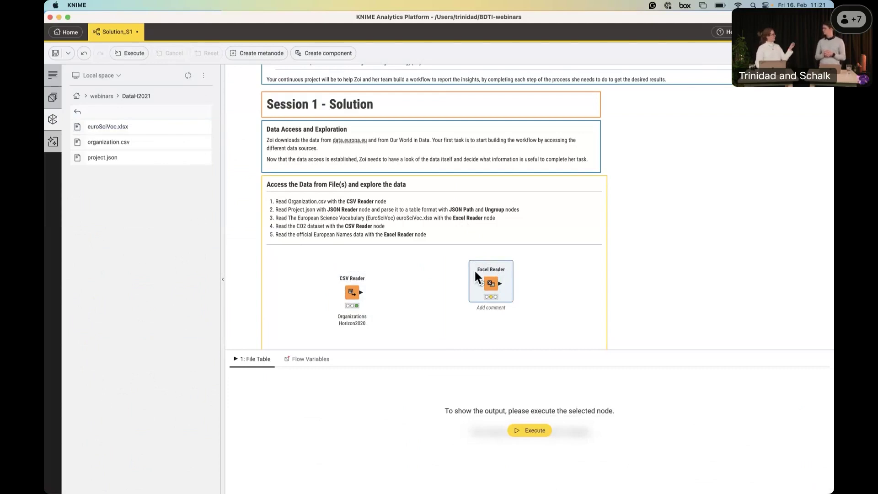
mouse_move(501, 274)
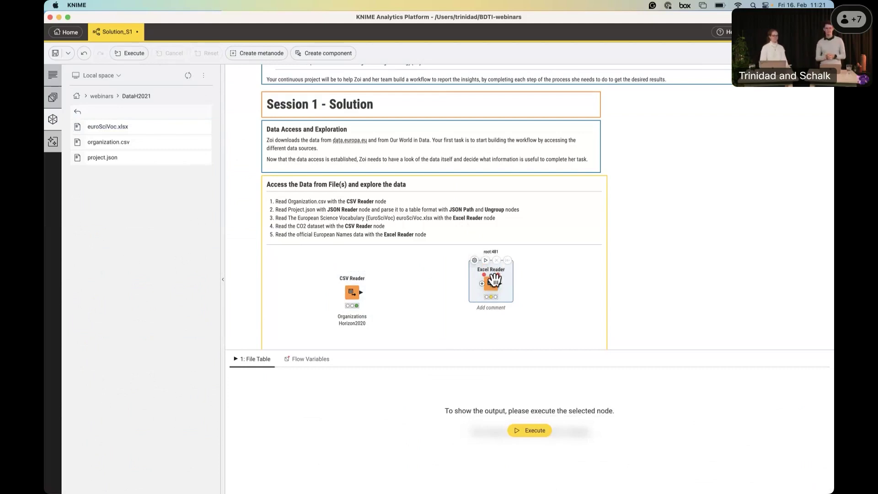
key("Delete")
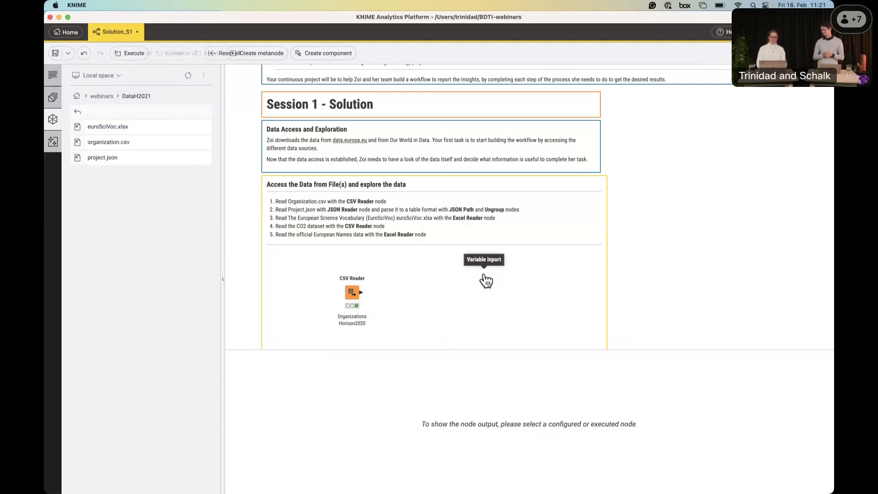
View the output tables of the JSON Reader and JSON Path nodes in the projects Horizon2020 branch
scroll(445, 298, "down", 10)
scroll(448, 298, "down", 2)
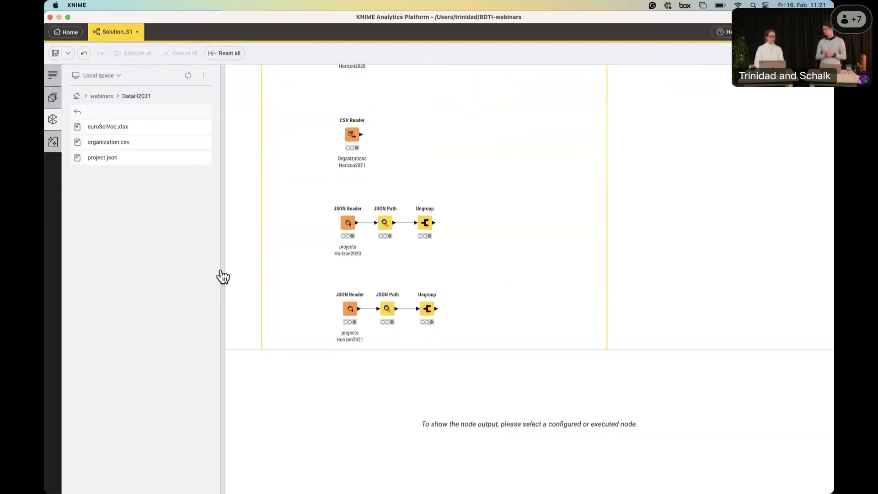
left_click(223, 295)
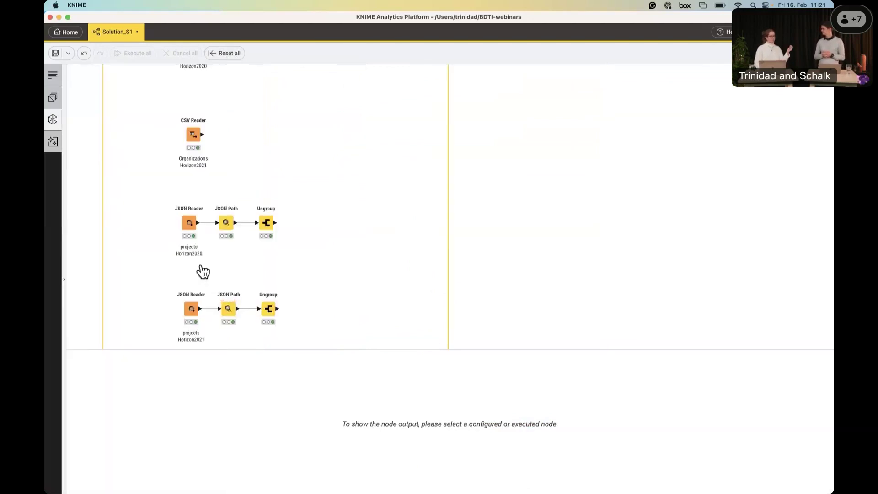
scroll(198, 270, "up", 3)
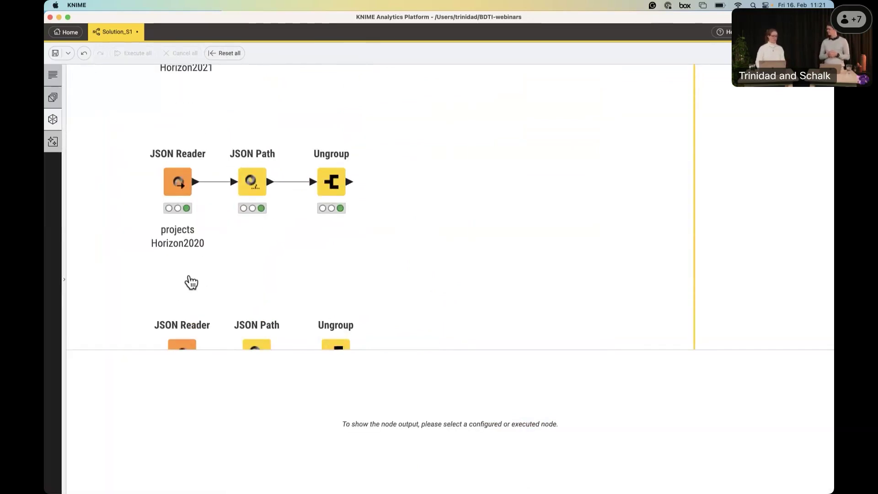
scroll(197, 238, "left", 2)
left_click(210, 176)
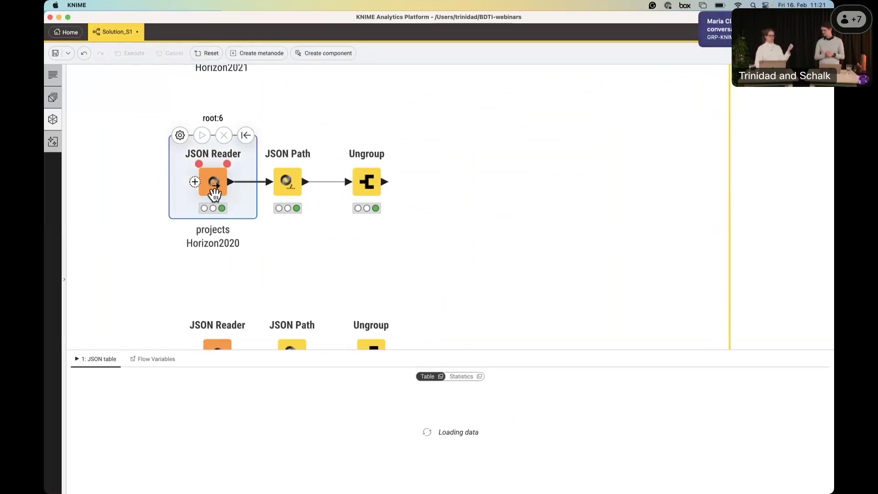
left_click(283, 181)
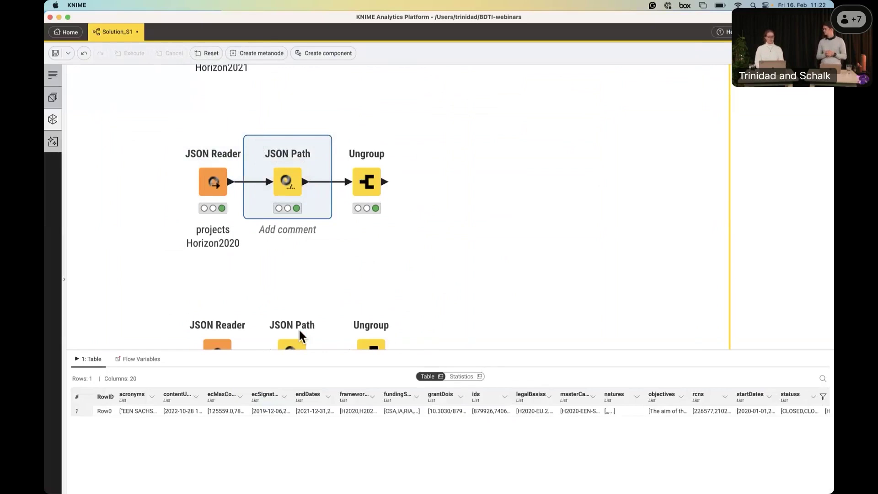
Inspect the output columns and their JSONPath queries in the Horizon2020 JSON Path node's configuration, enlarging the dialog and closing it without changes
double_click(279, 177)
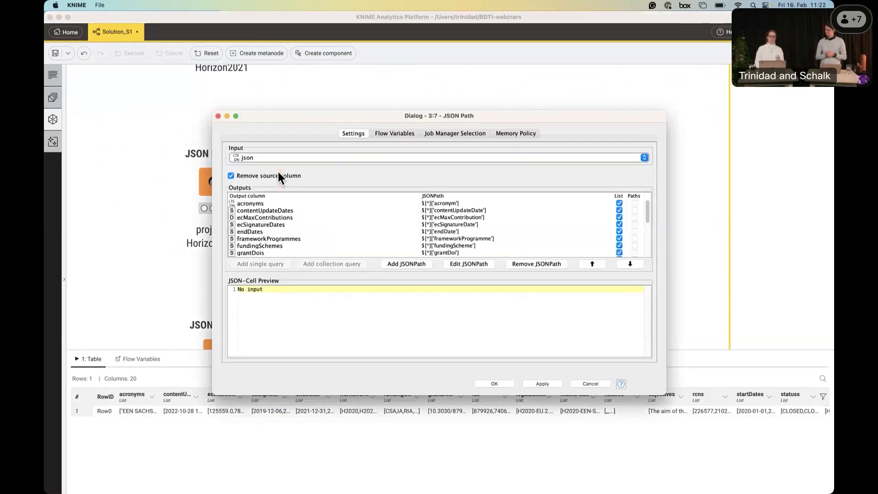
left_click_drag(295, 118, 250, 84)
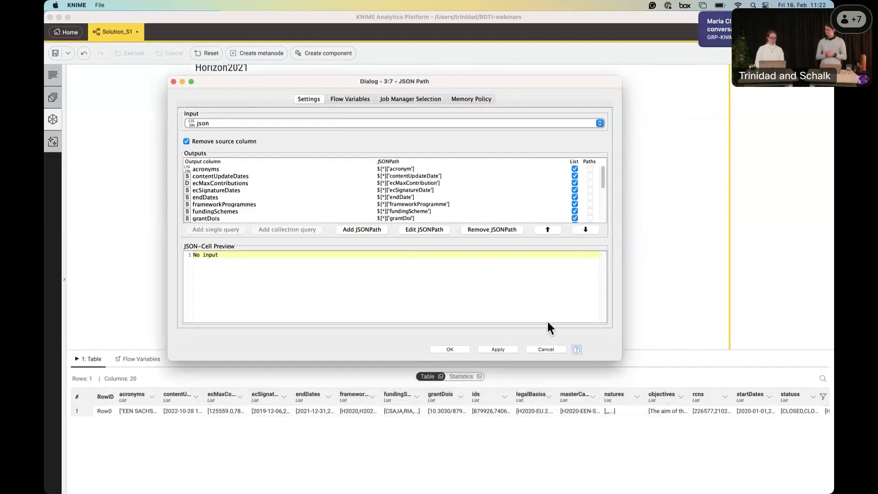
left_click_drag(615, 357, 676, 397)
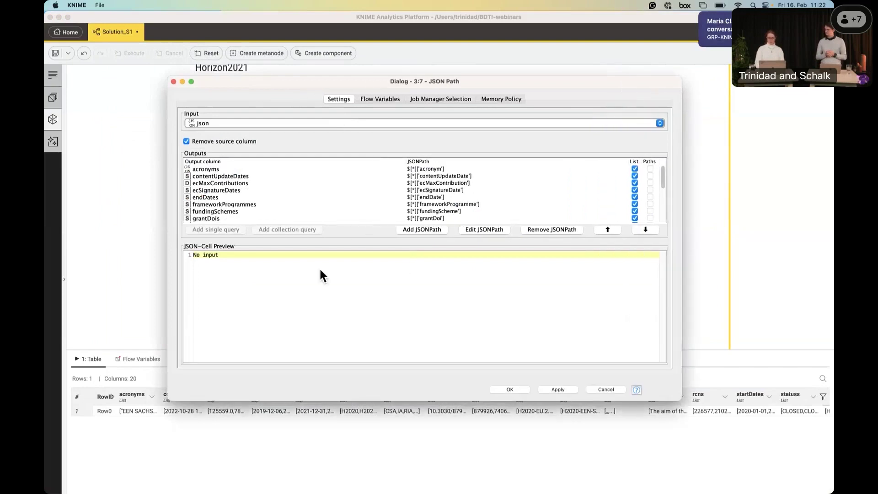
left_click(235, 175)
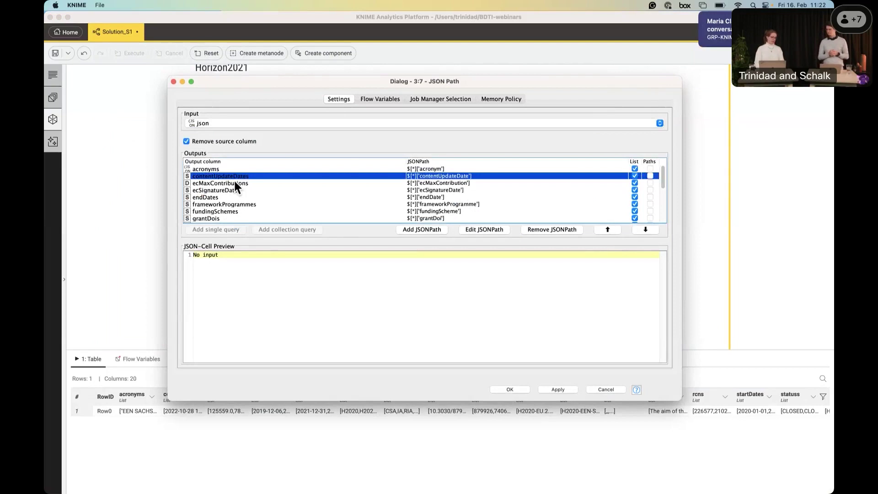
left_click(226, 182)
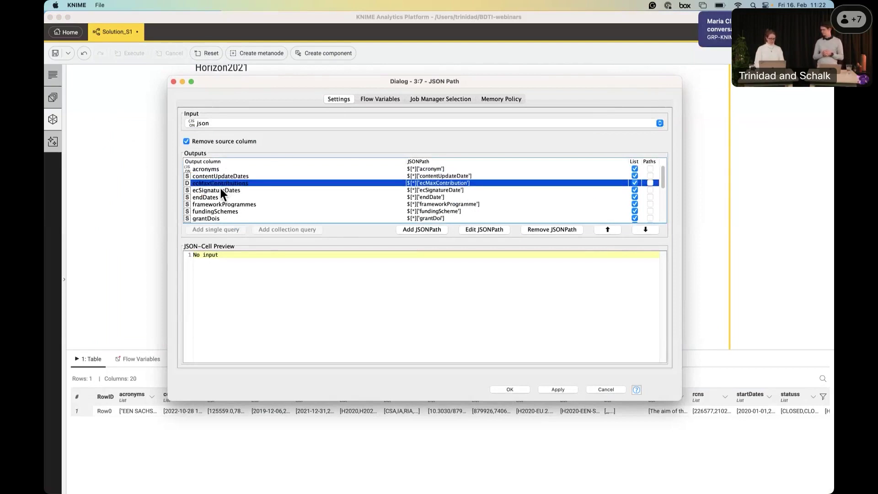
left_click(173, 81)
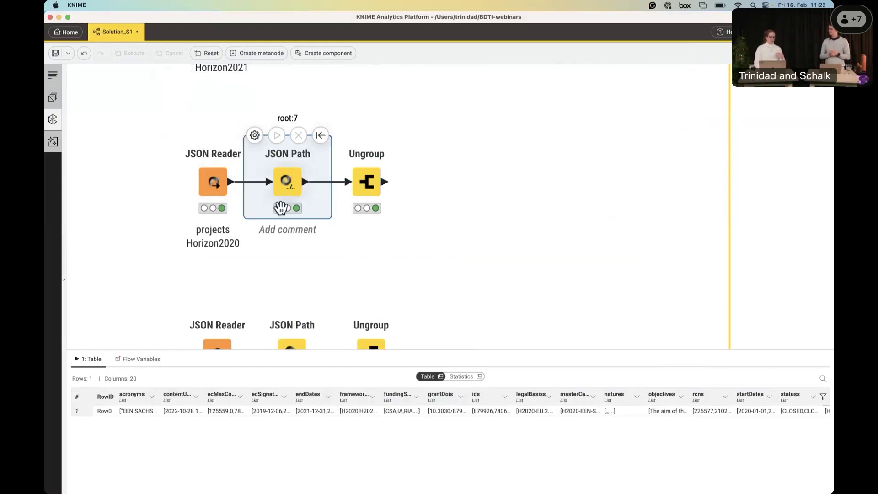
View the Horizon2020 JSON Path output in a separate window, followed by the output table of the connected Ungroup node
left_click(441, 376)
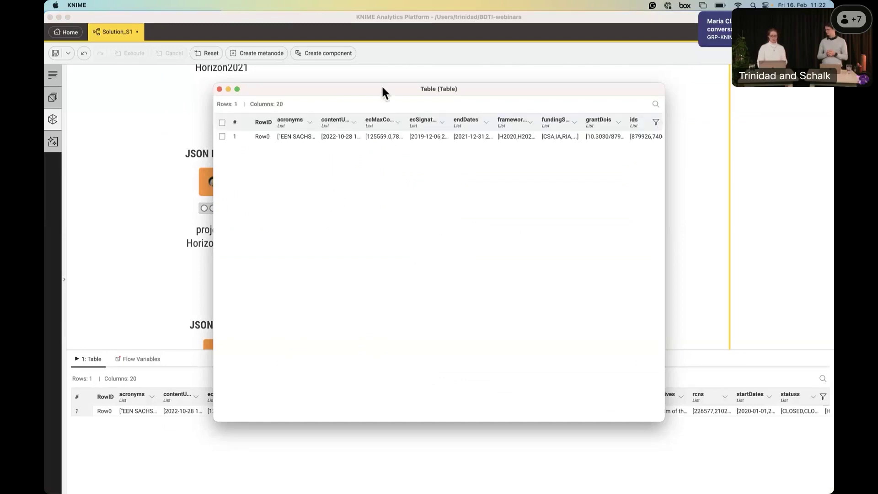
left_click_drag(382, 84, 349, 84)
left_click(264, 137)
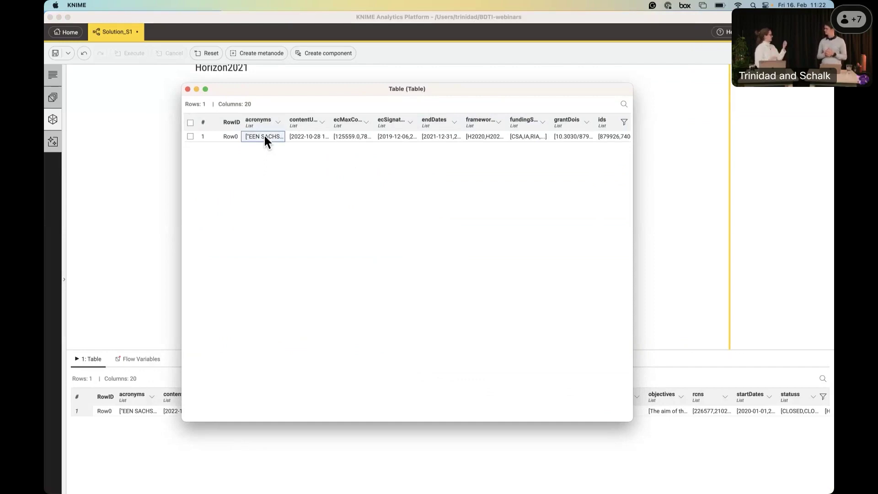
left_click(187, 89)
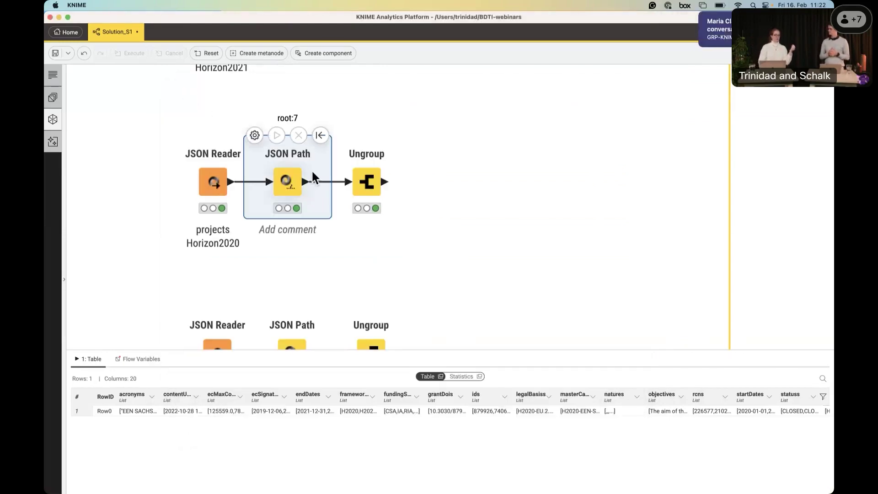
left_click(365, 183)
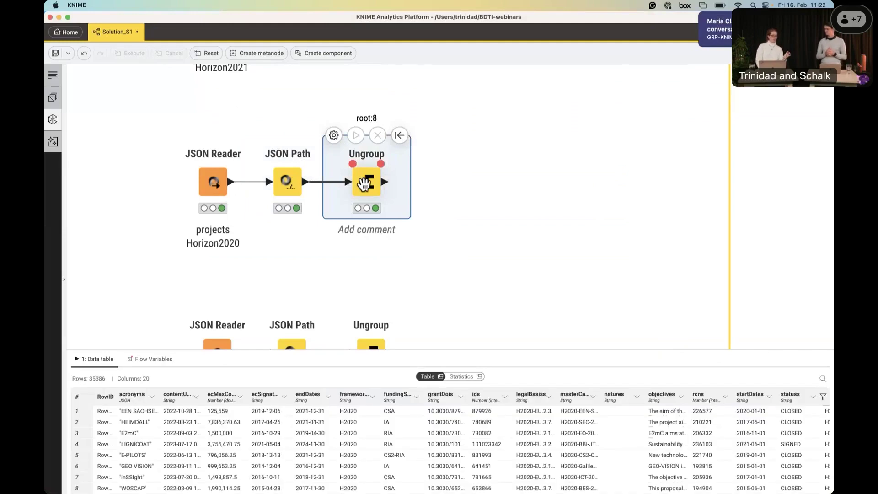
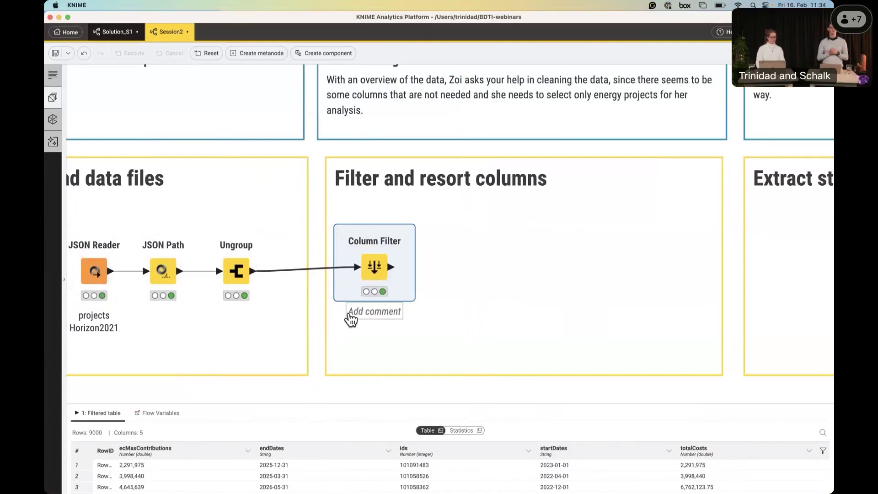
View the Column Filter's filtered table in a separate enlarged window in the Session2 workflow
left_click(440, 431)
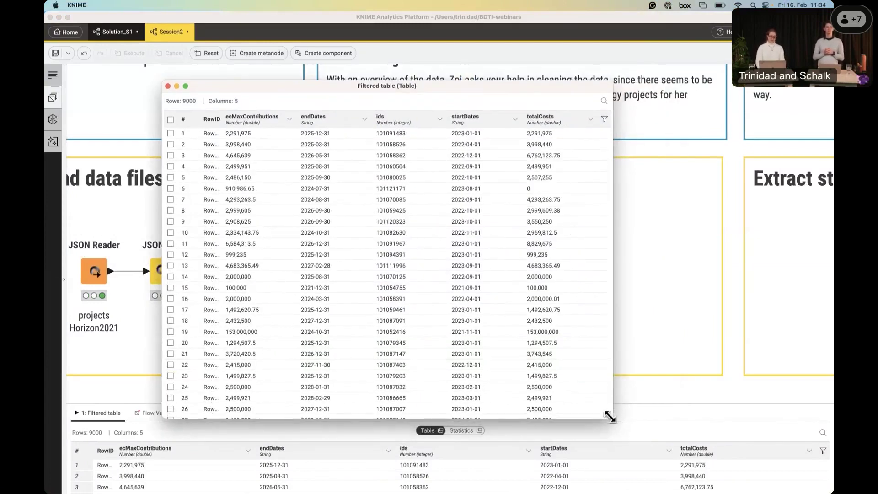
left_click_drag(615, 414, 695, 443)
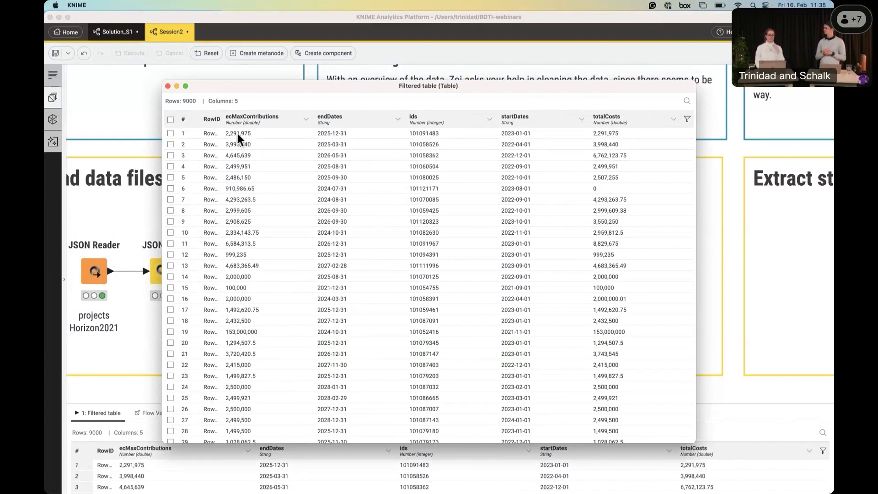
left_click(167, 86)
mouse_move(399, 285)
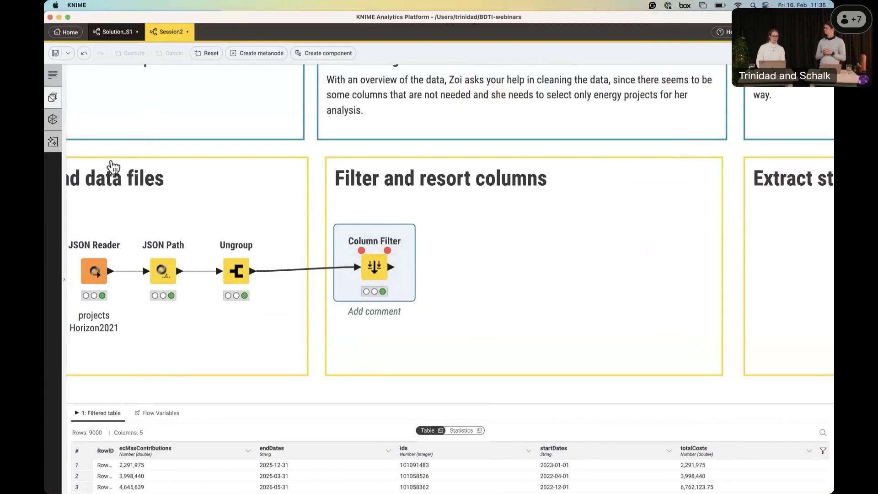
Search the node repository for "resort" and add a Column Resorter connected to the Column Filter's output
left_click(52, 97)
left_click(201, 99)
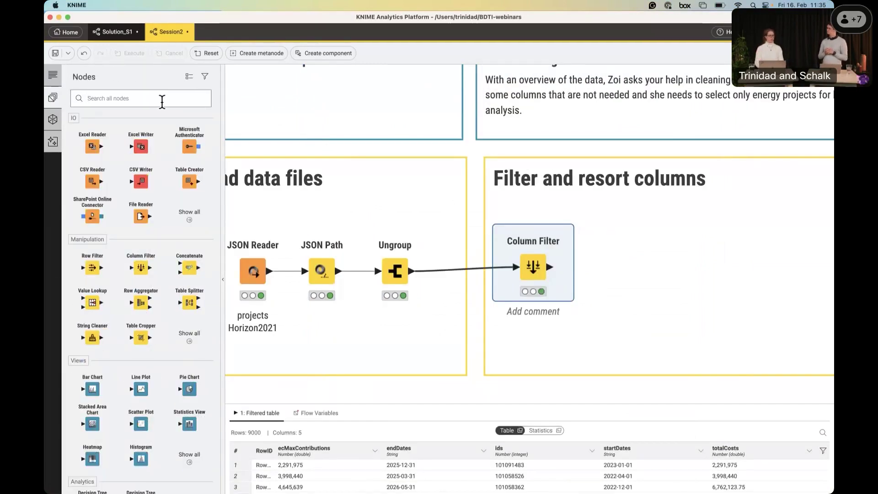
type("resor")
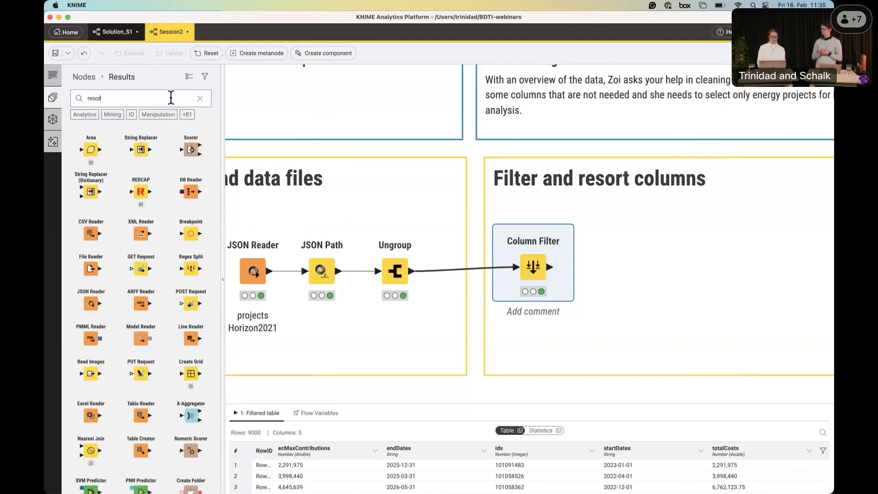
type("t")
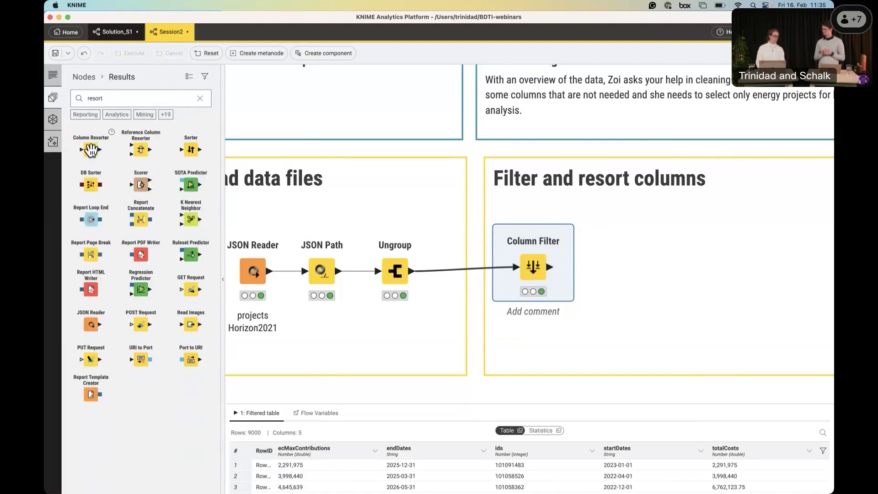
left_click_drag(91, 149, 657, 266)
left_click_drag(550, 266, 642, 267)
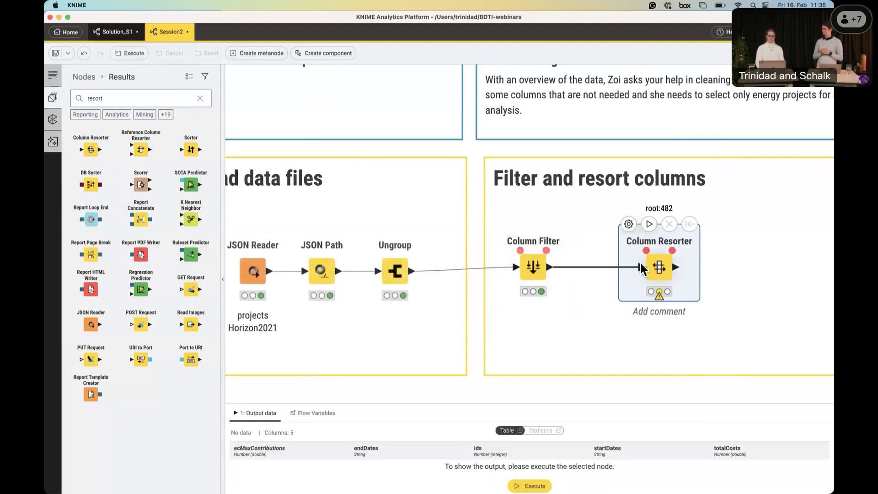
Configure the Column Resorter to place ids first, startDates before endDates and ecMaxContributions last
left_click(629, 224)
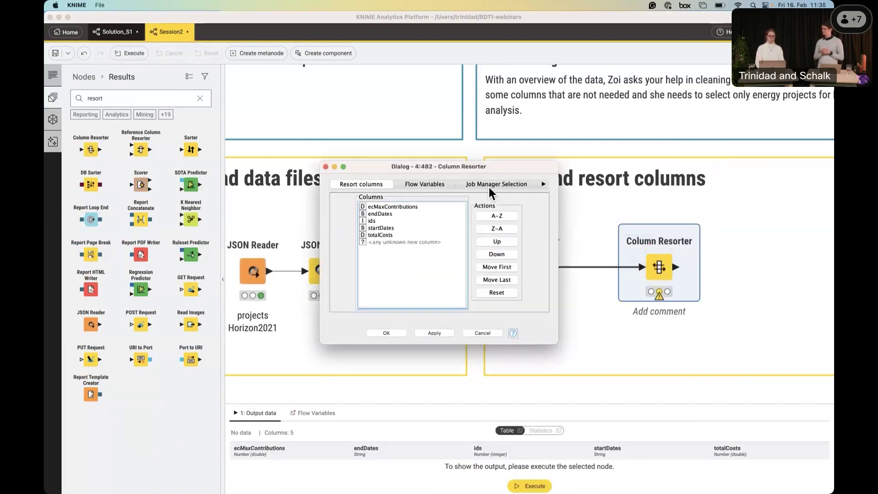
left_click_drag(571, 319, 676, 379)
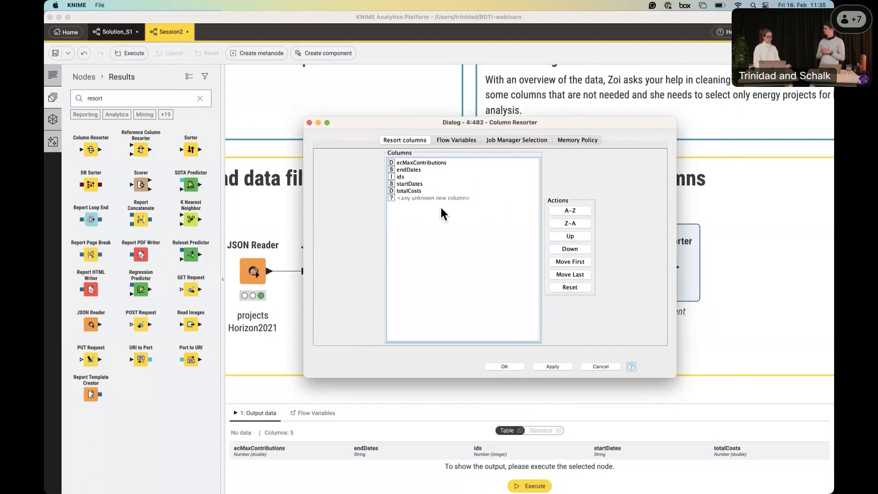
left_click(405, 176)
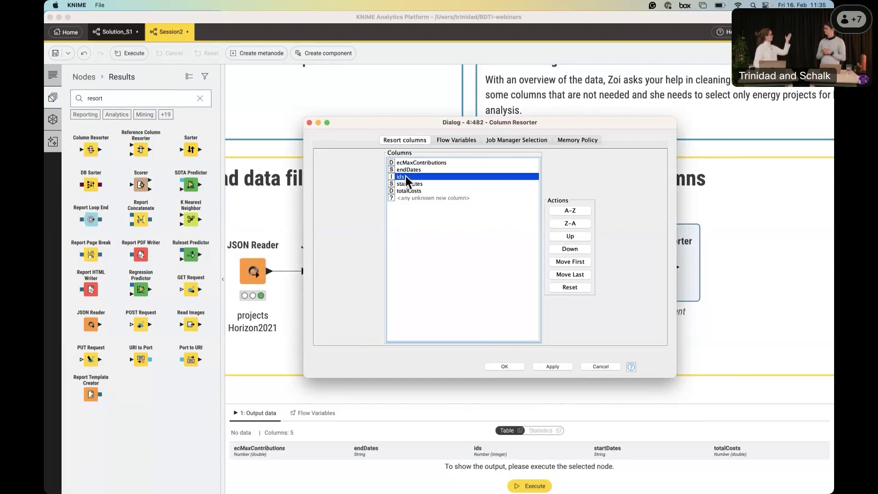
left_click(580, 261)
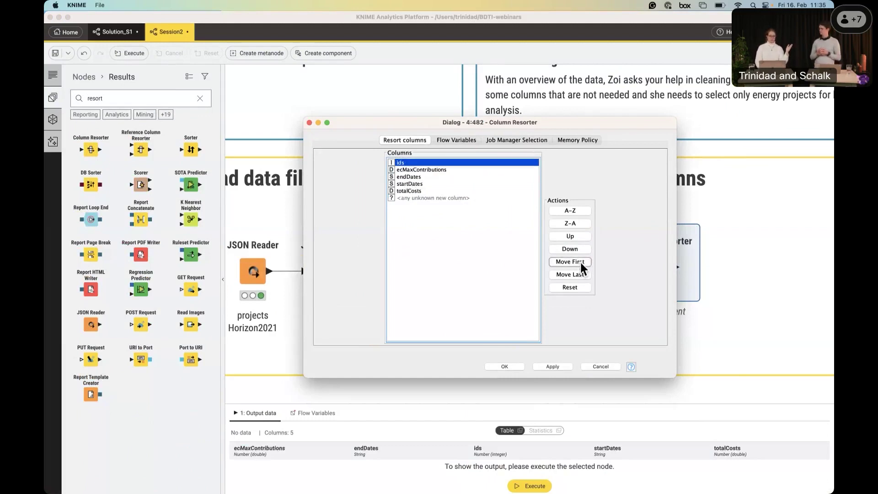
left_click(438, 169)
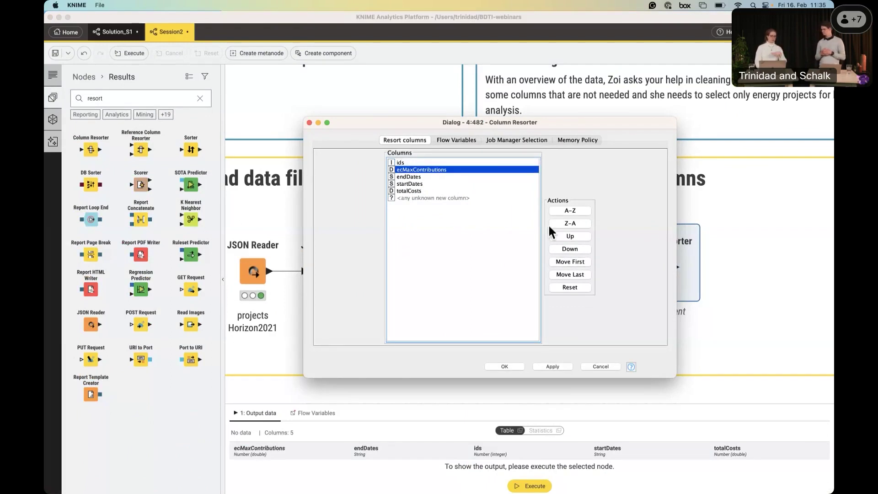
left_click(578, 274)
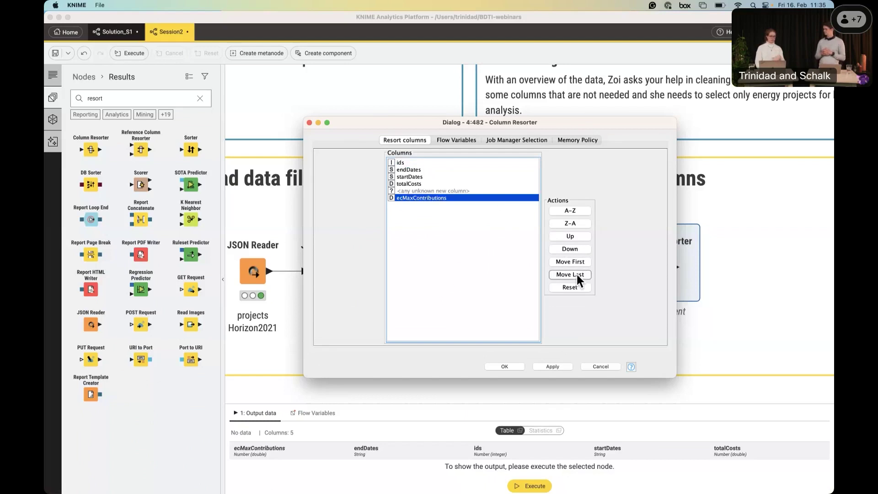
left_click(430, 176)
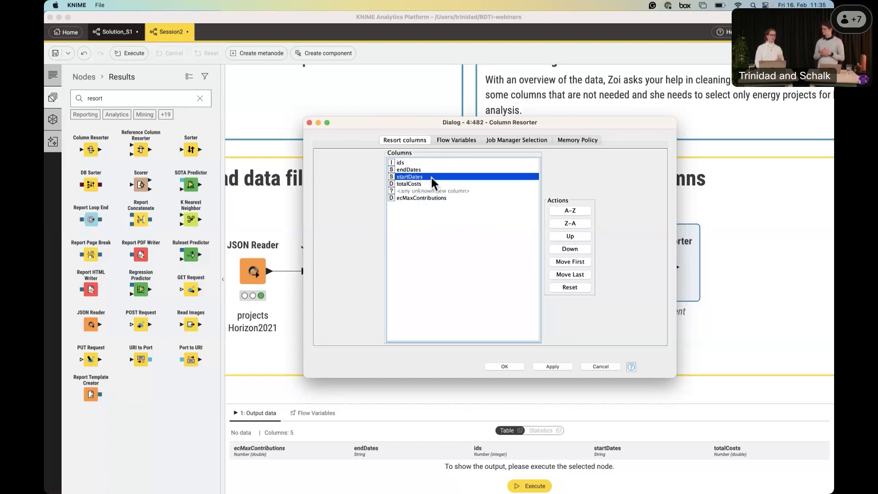
left_click(576, 237)
left_click(505, 367)
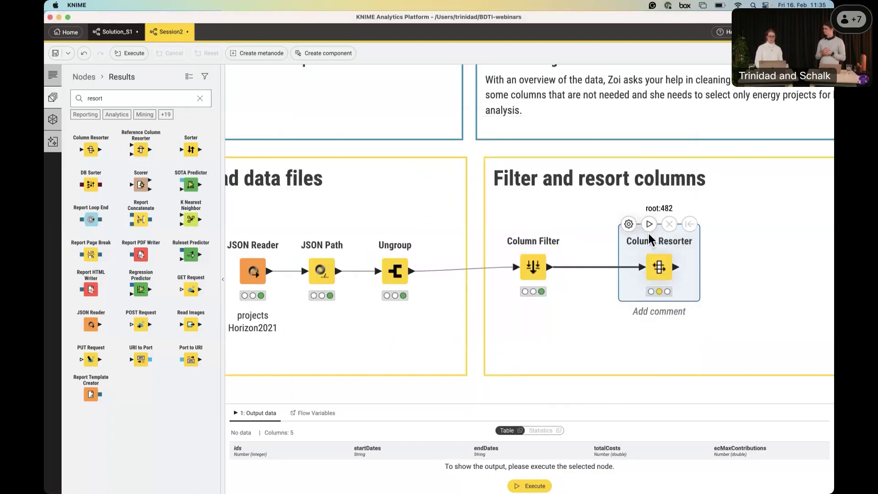
Execute the Column Resorter and view its output table in a separate window
left_click(649, 223)
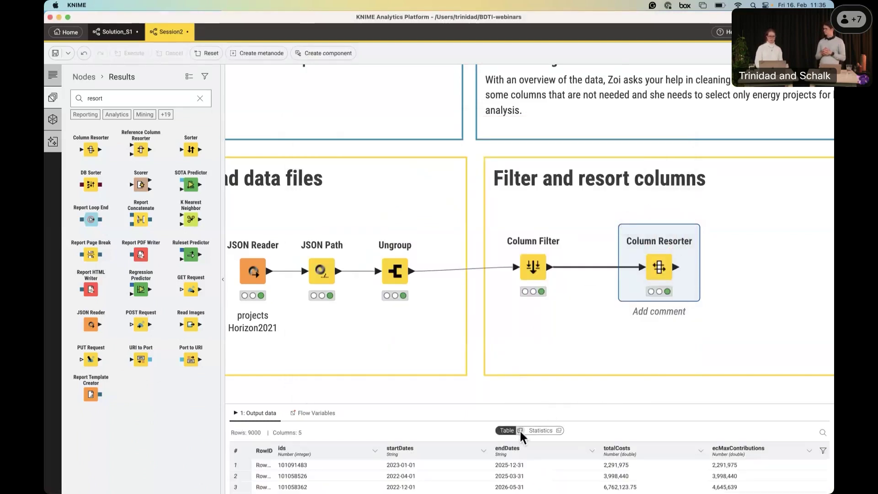
left_click(520, 431)
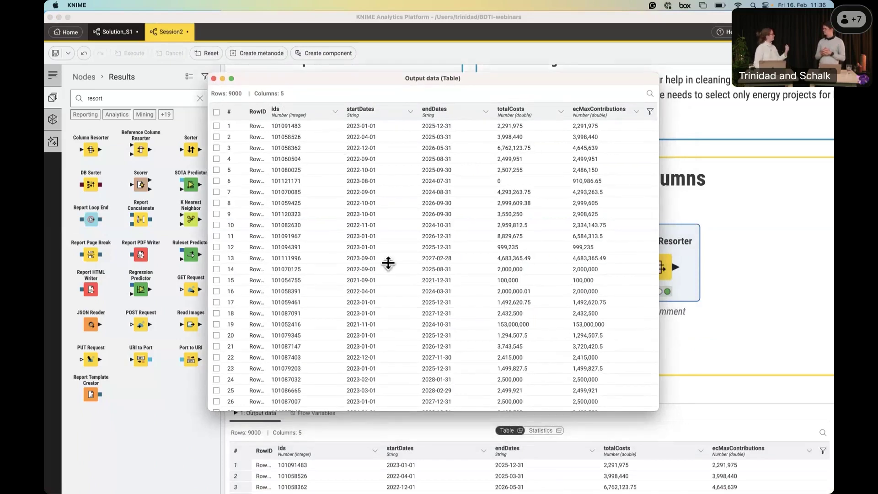
left_click(213, 79)
Add a Column Filter connected to the euroSciVoc Excel Reader's output in the "Filter columns and energy rows" section
left_click(223, 279)
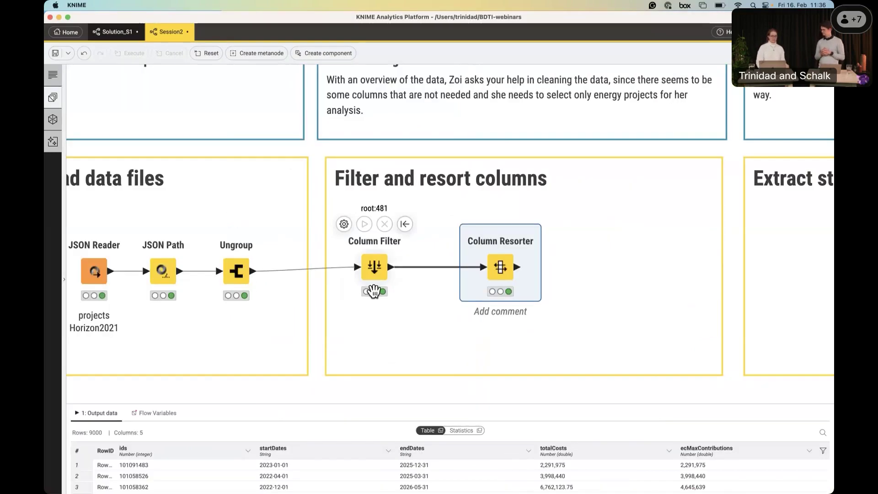
scroll(372, 290, "down", 3)
scroll(376, 298, "down", 5)
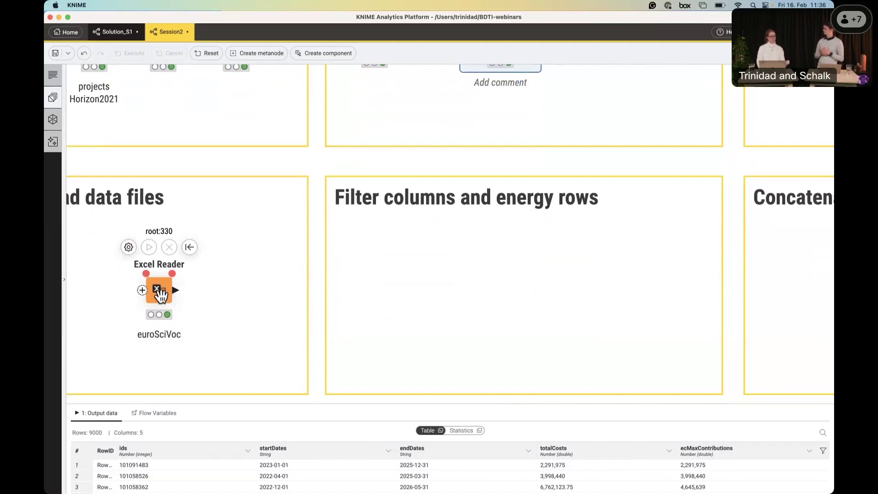
mouse_move(176, 290)
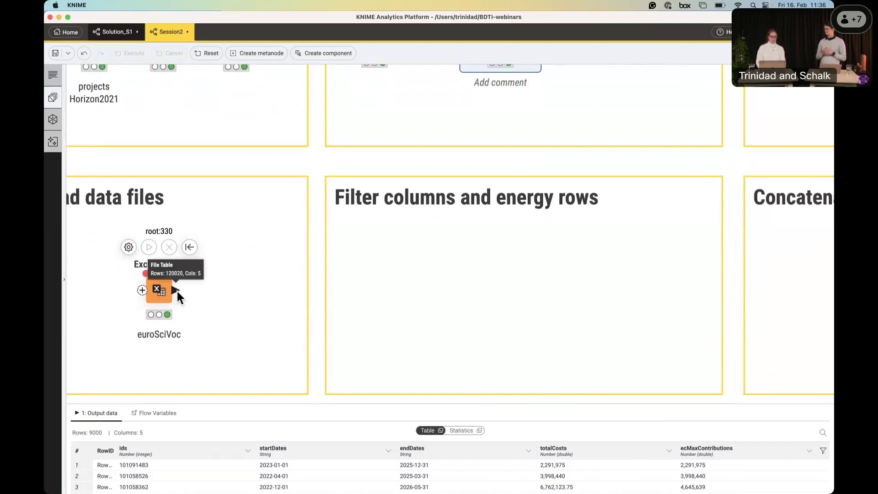
left_click_drag(177, 292, 407, 291)
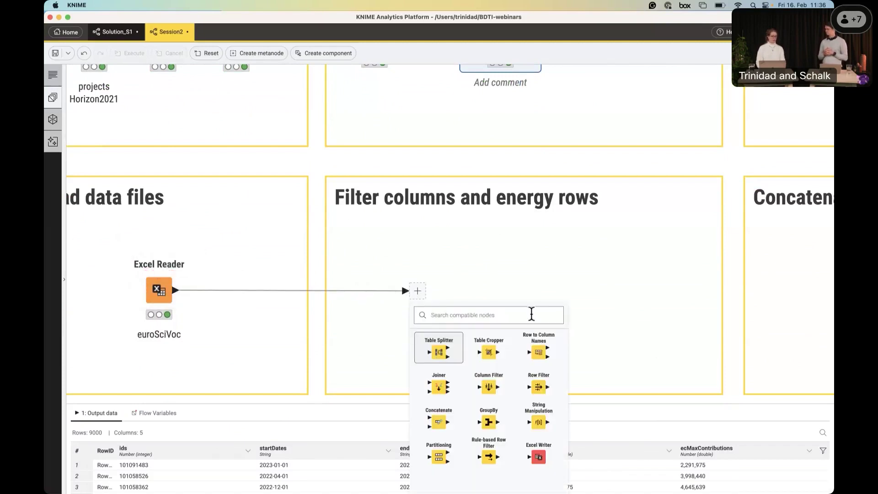
type("column")
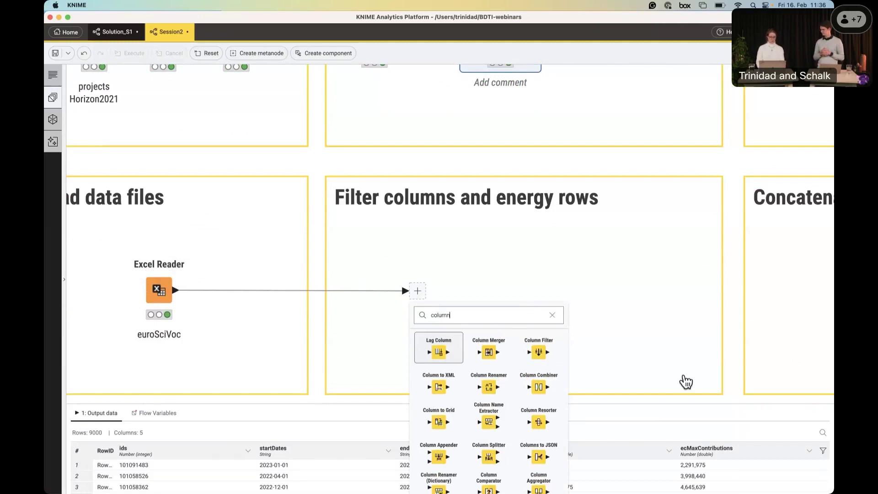
left_click(541, 356)
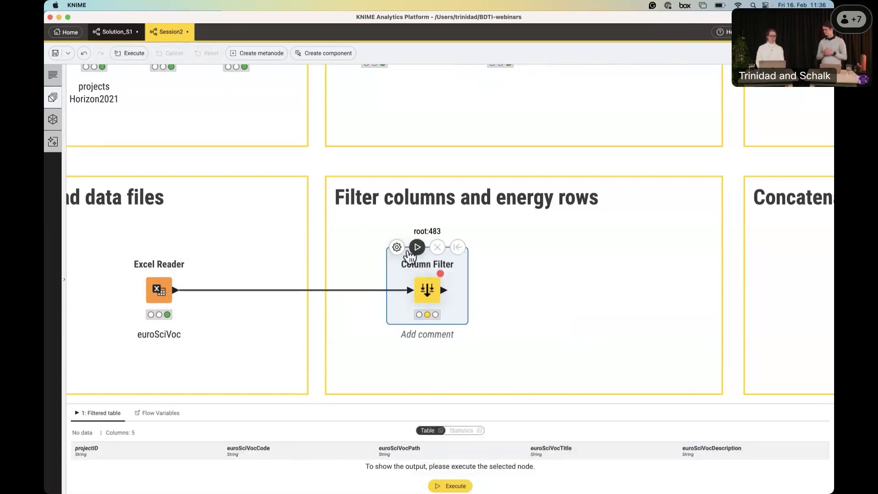
View the euroSciVoc Excel Reader's file table in a separate window to review its columns
left_click(397, 246)
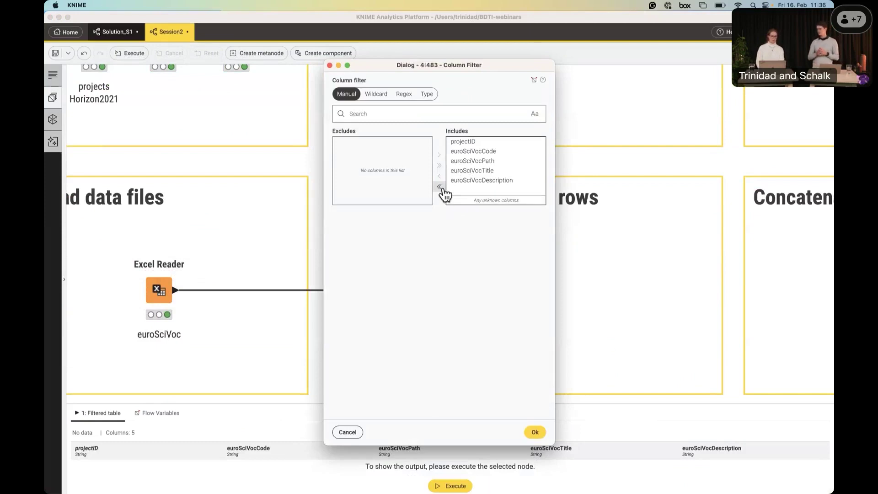
left_click(330, 65)
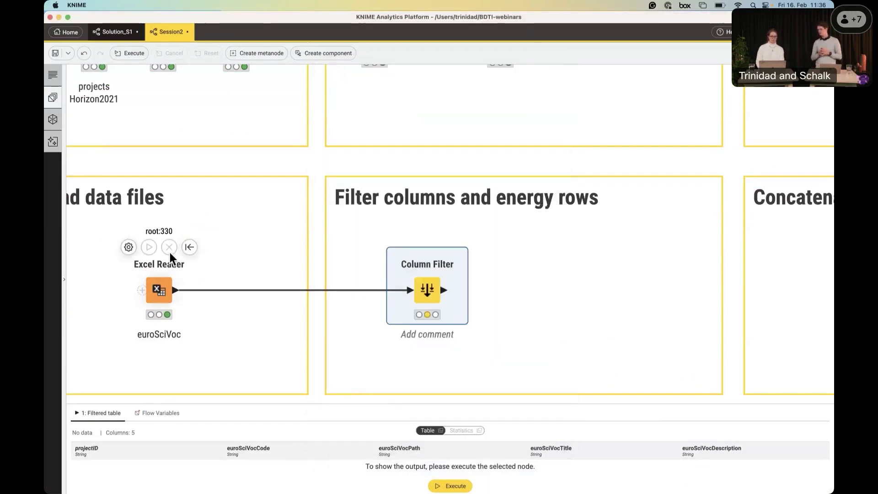
left_click(158, 293)
left_click(440, 430)
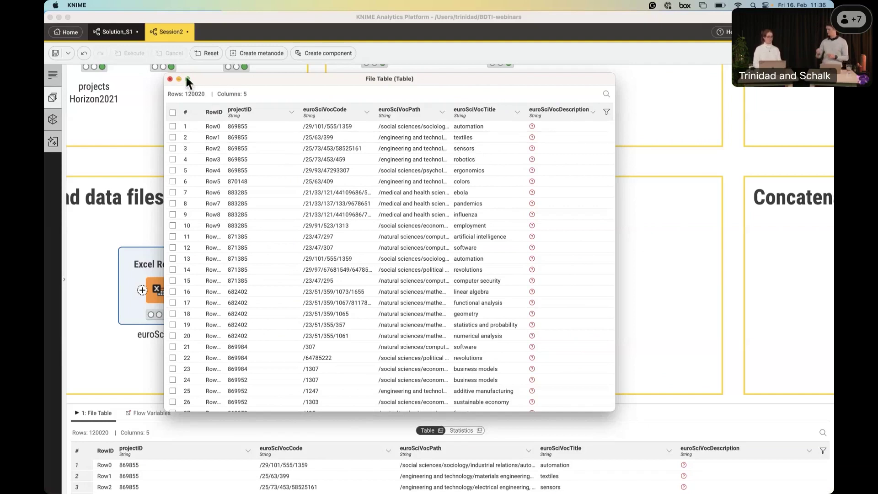
left_click(170, 79)
Configure the Column Filter after the Excel Reader to include only projectID and euroSciVocTitle
mouse_move(415, 277)
left_click(396, 247)
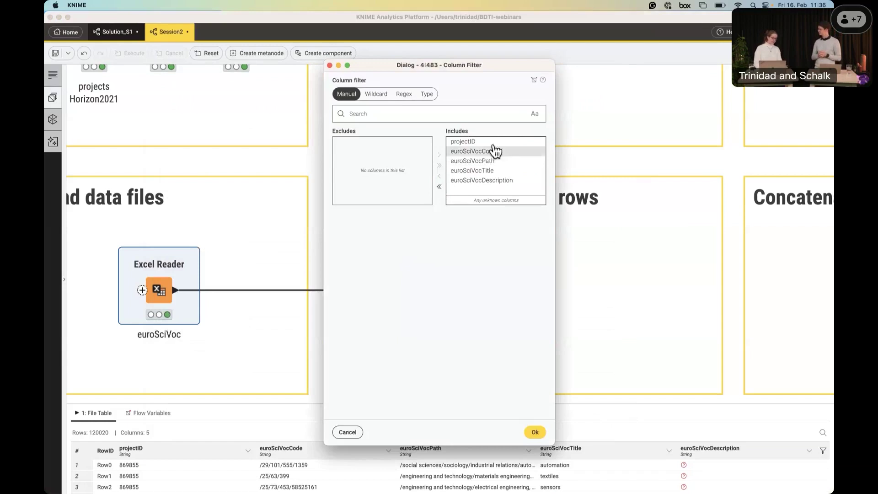
left_click(439, 186)
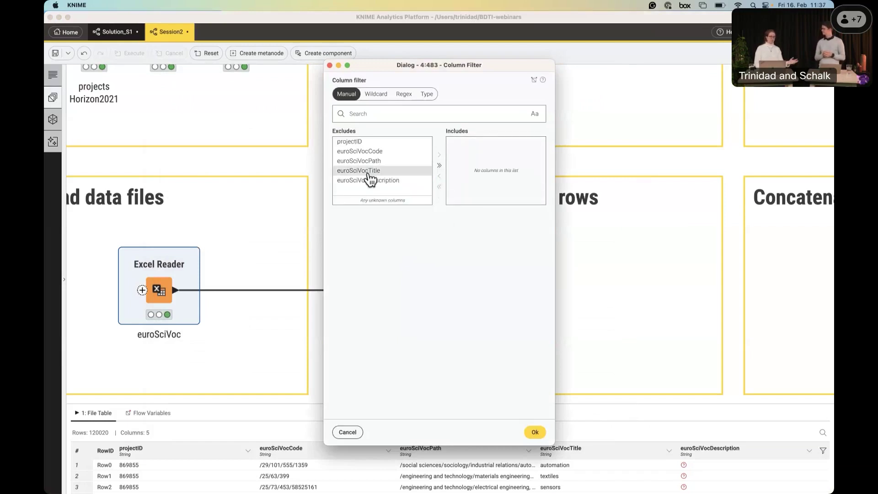
left_click(363, 144)
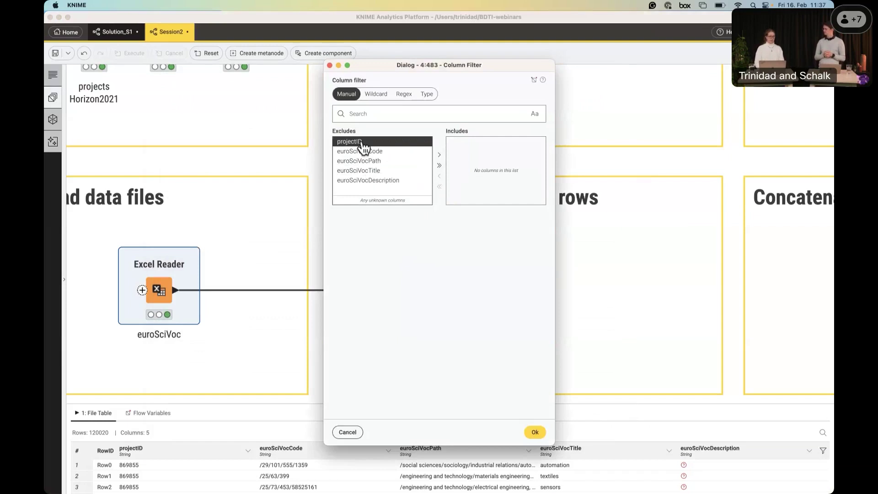
left_click(439, 157)
left_click(383, 162)
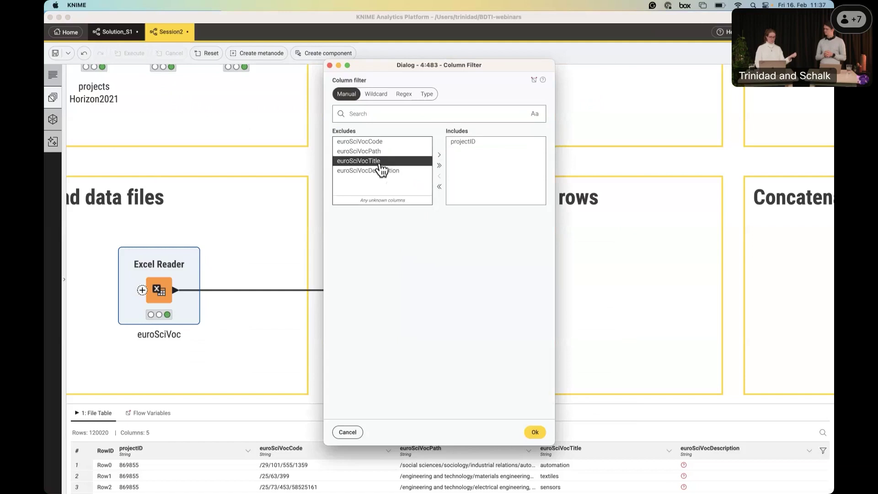
left_click(439, 154)
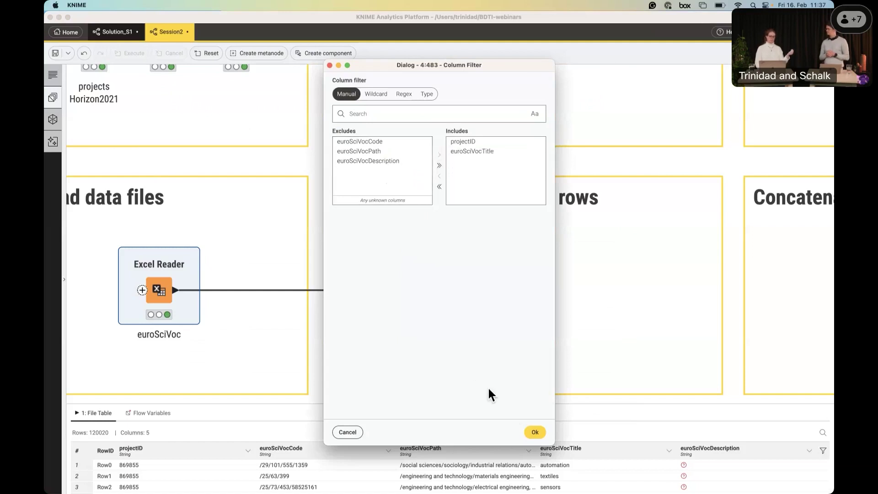
left_click(538, 434)
Execute the Column Filter after the Excel Reader and view its filtered table in a separate window
mouse_move(440, 261)
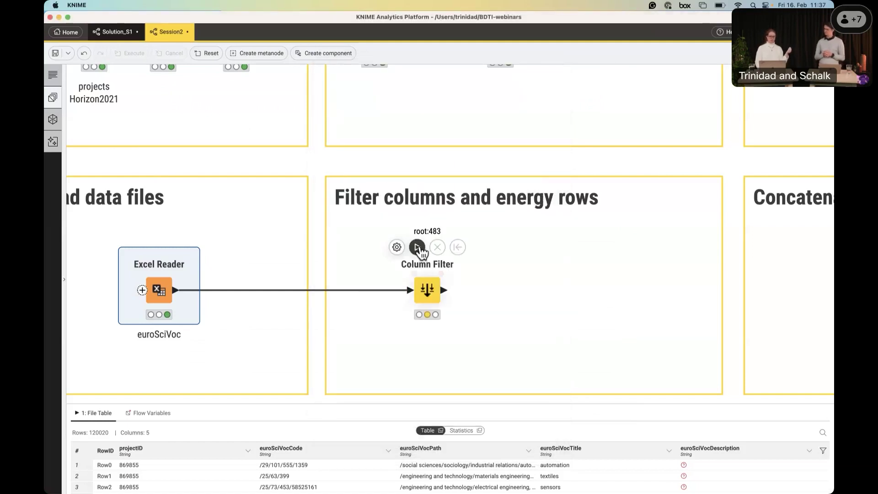
left_click(421, 298)
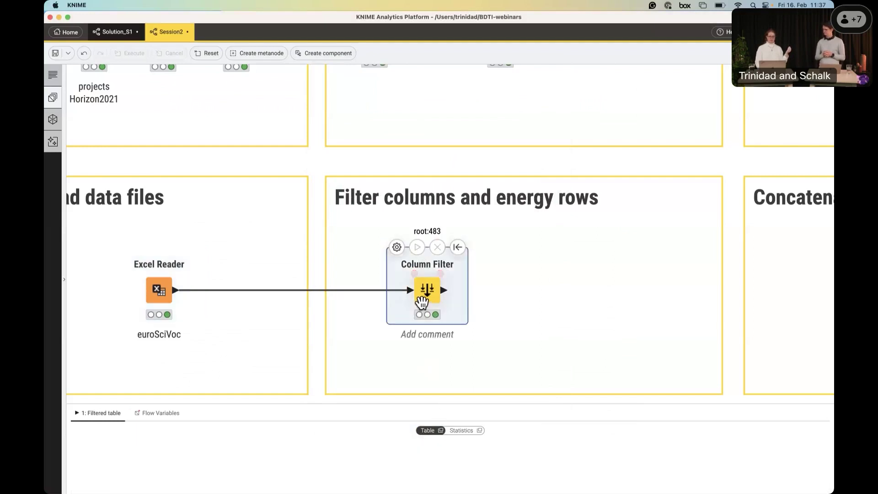
left_click(442, 430)
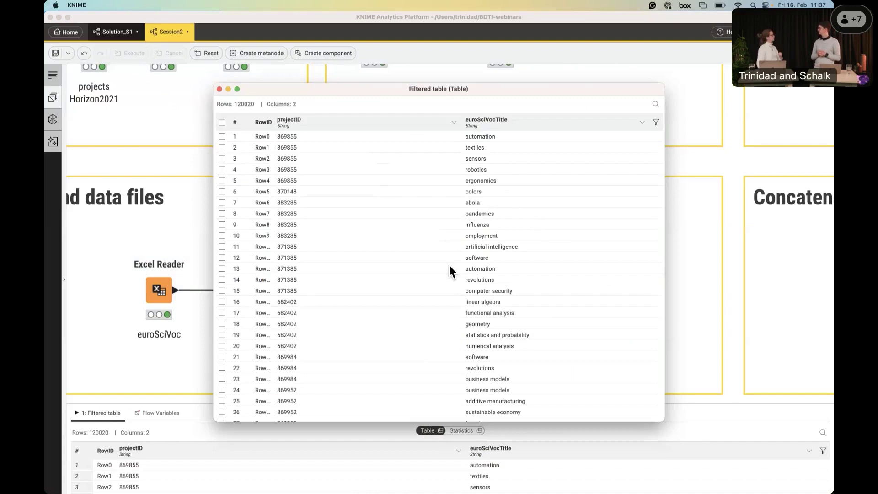
left_click(219, 89)
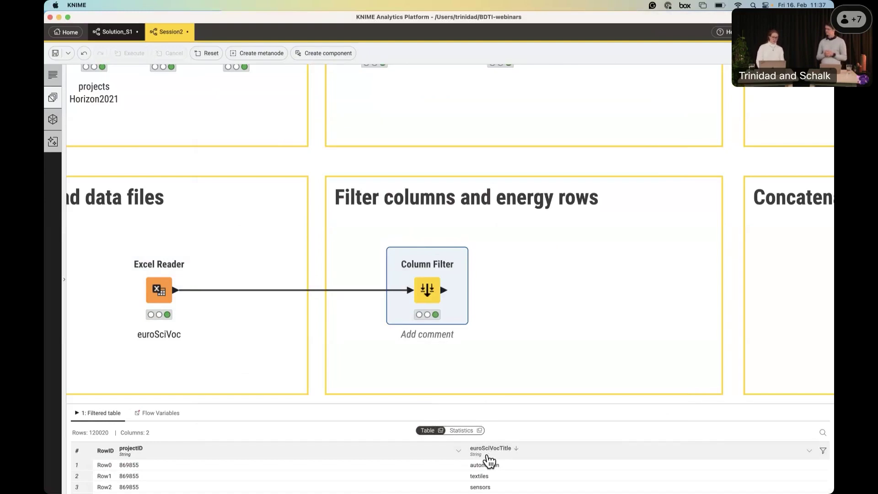
Add a Column Renamer connected to the output of the Column Filter in the "Filter columns and energy rows" section
scroll(559, 363, "right", 3)
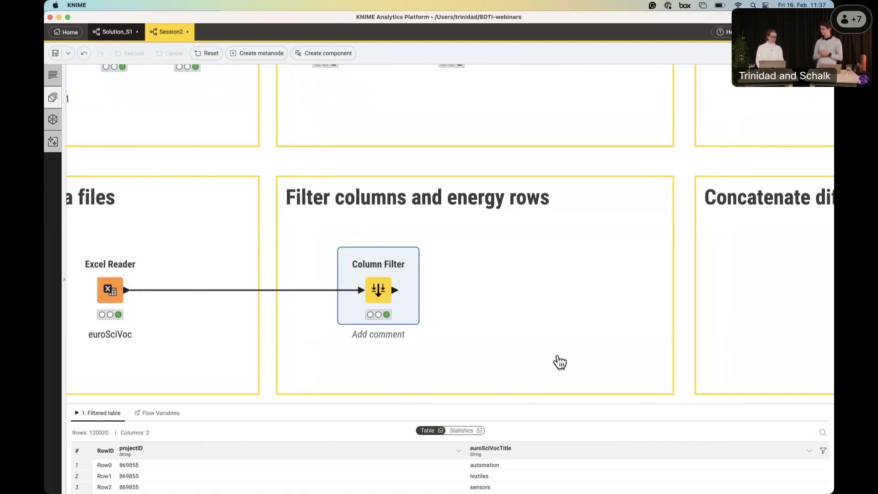
mouse_move(394, 292)
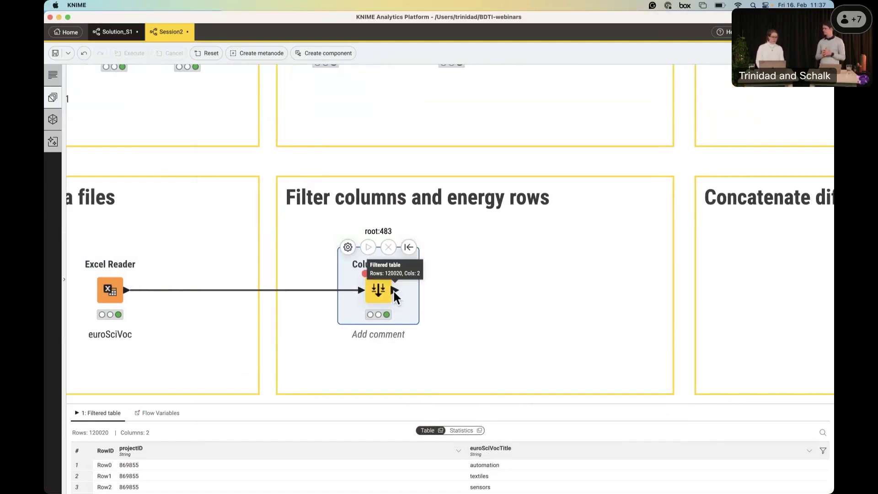
left_click_drag(394, 292, 481, 291)
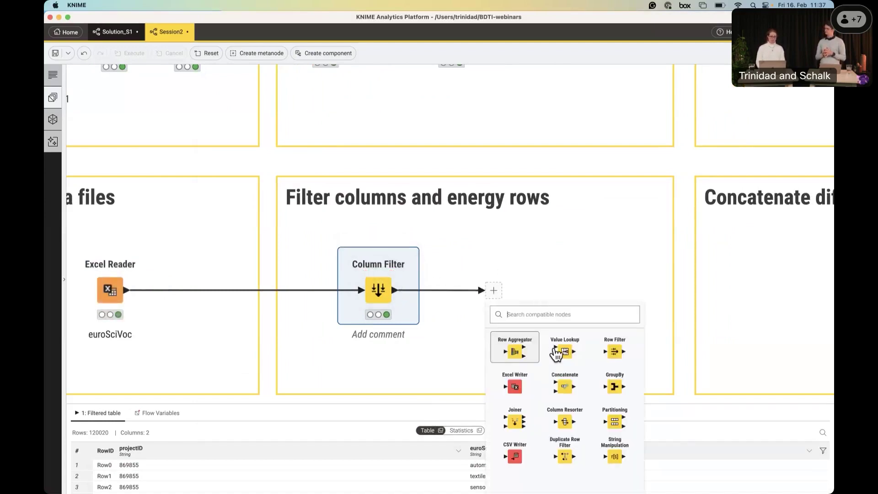
type("rename")
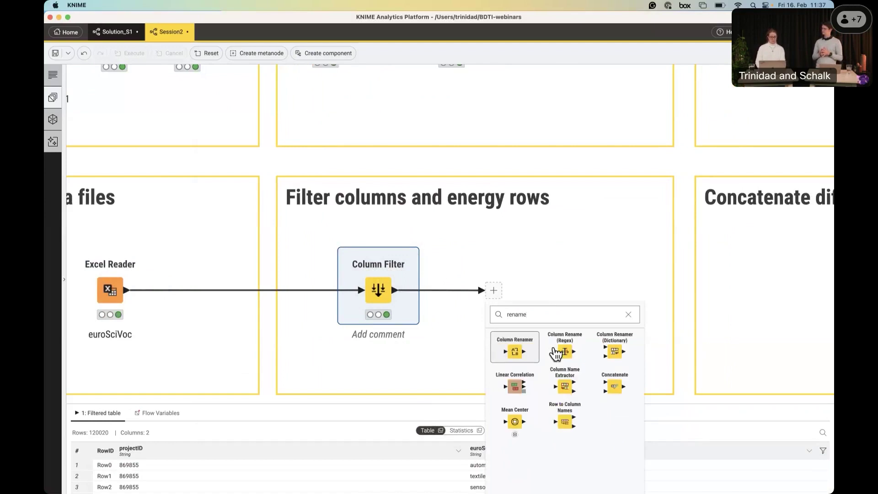
left_click(515, 351)
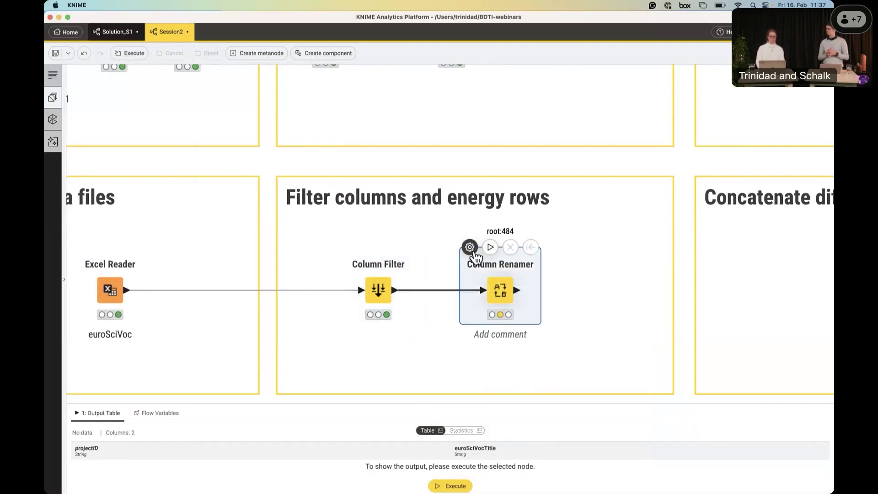
Configure the Column Renamer to rename the euroSciVocTitle column to topic
left_click(473, 248)
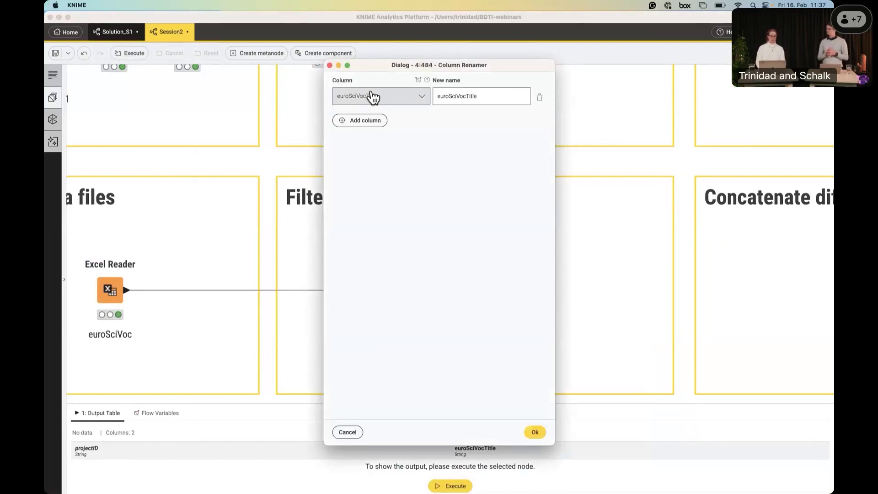
double_click(480, 96)
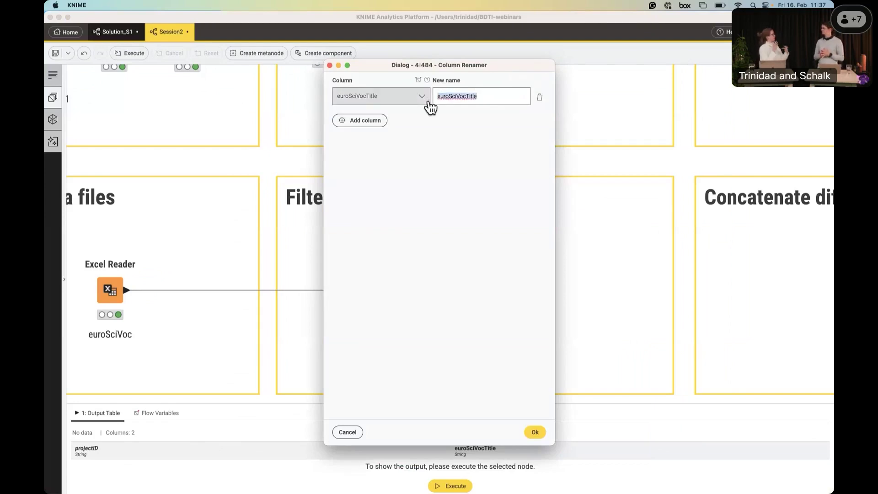
type("topic")
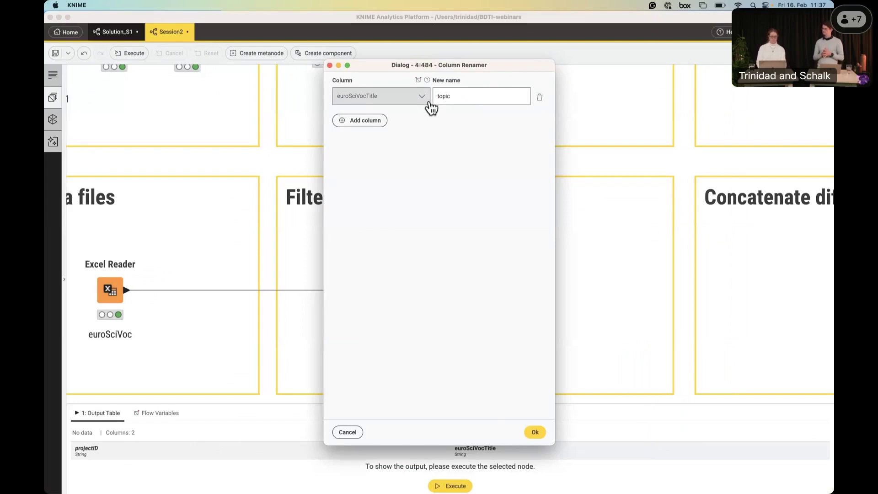
left_click(535, 434)
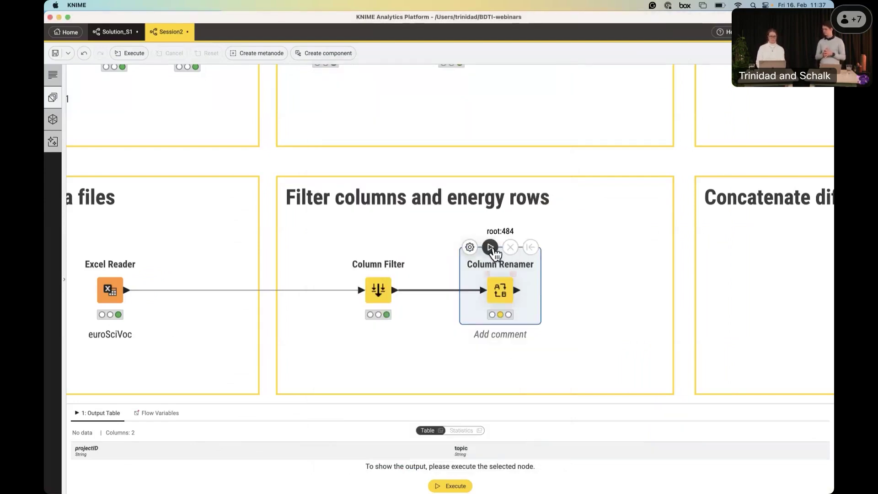
Execute the Column Renamer and view its output table in a separate, enlarged window
left_click(490, 247)
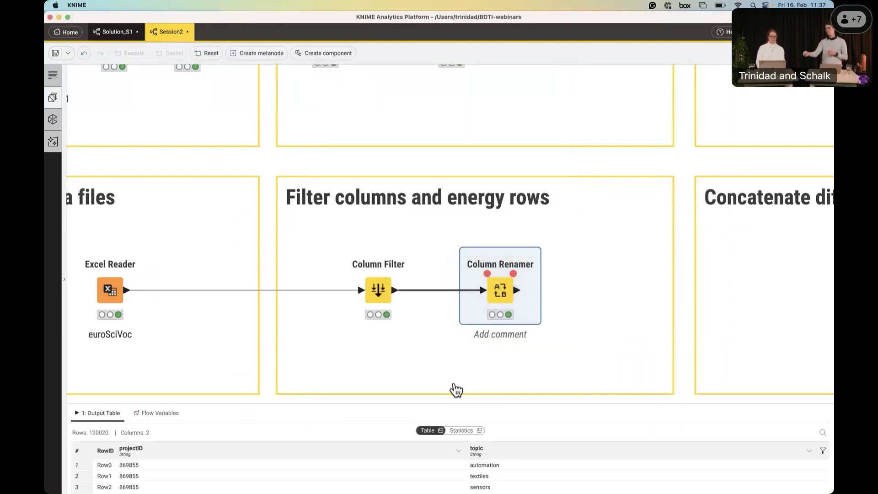
left_click(441, 430)
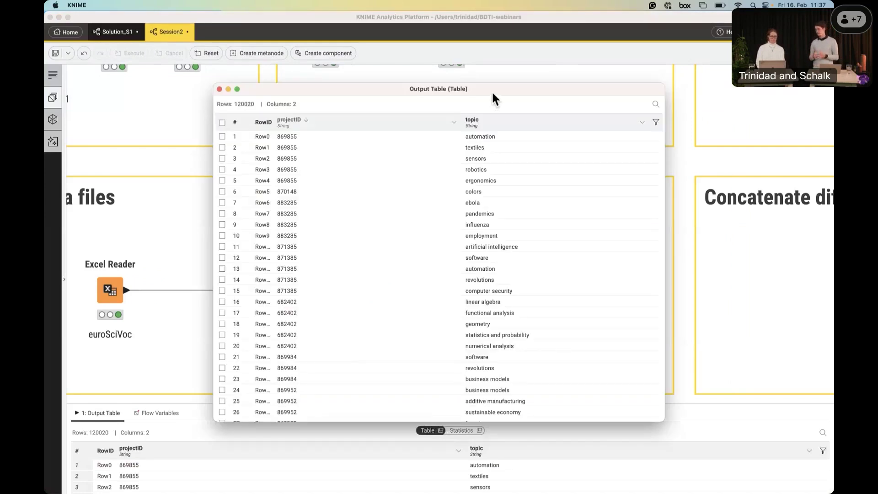
left_click_drag(622, 412, 675, 437)
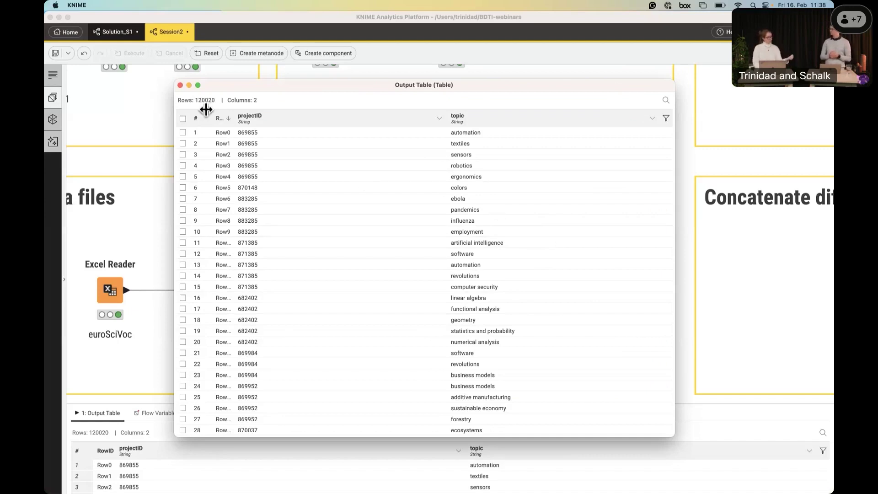
left_click(180, 85)
Add a Row Filter in the "Filter columns and energy rows" section and connect it to the Column Renamer's output
mouse_move(472, 269)
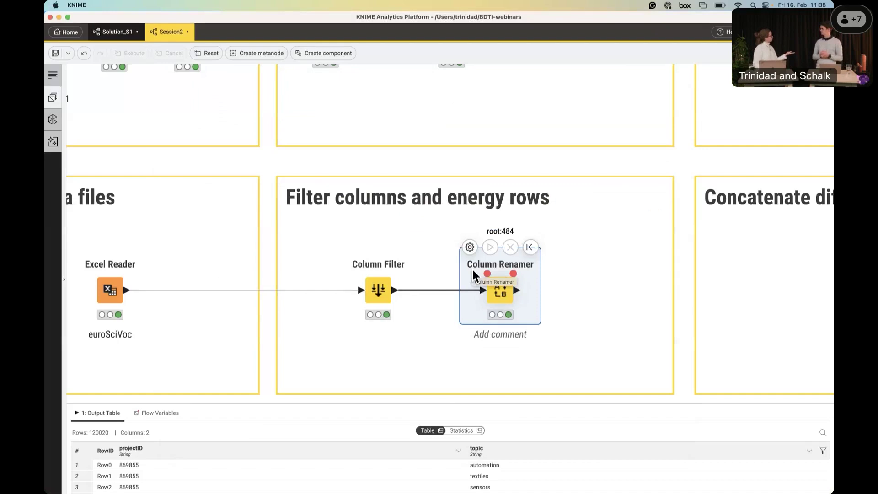
left_click(59, 105)
left_click(130, 98)
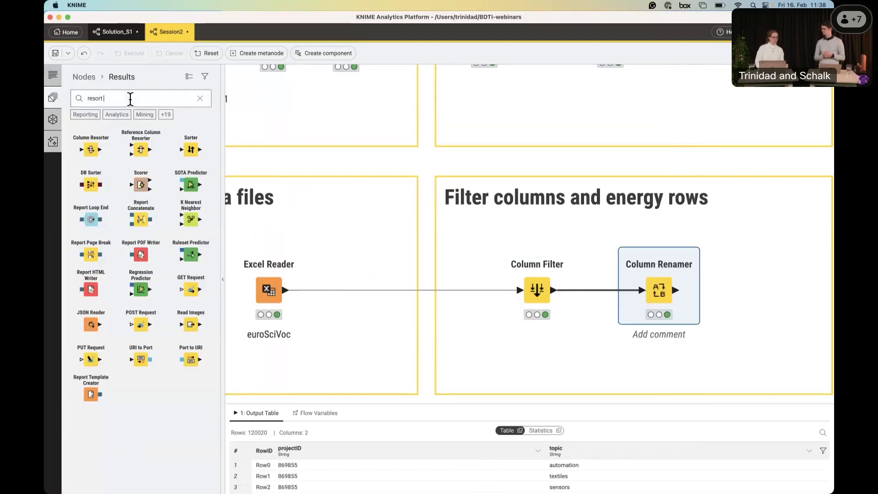
key("BackSpace")
key("BackSpace")
key("BackSpace")
key("BackSpace")
key("BackSpace")
key("BackSpace")
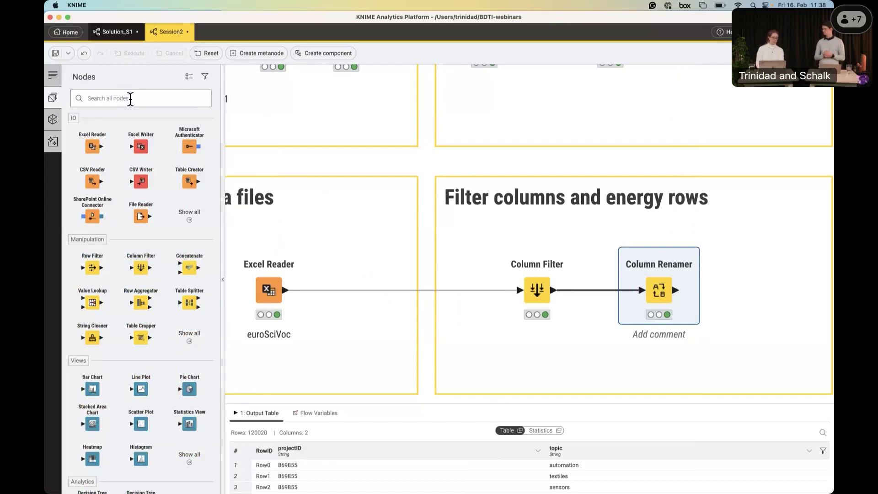
type("filter r")
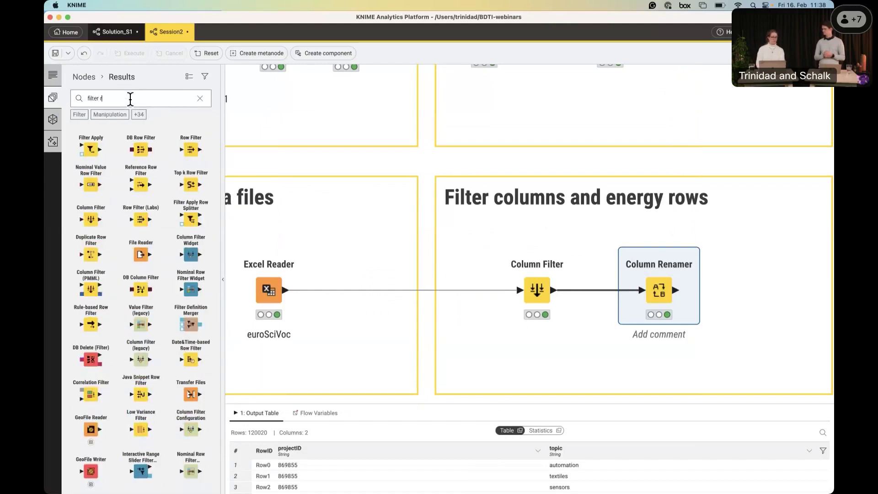
type("ow")
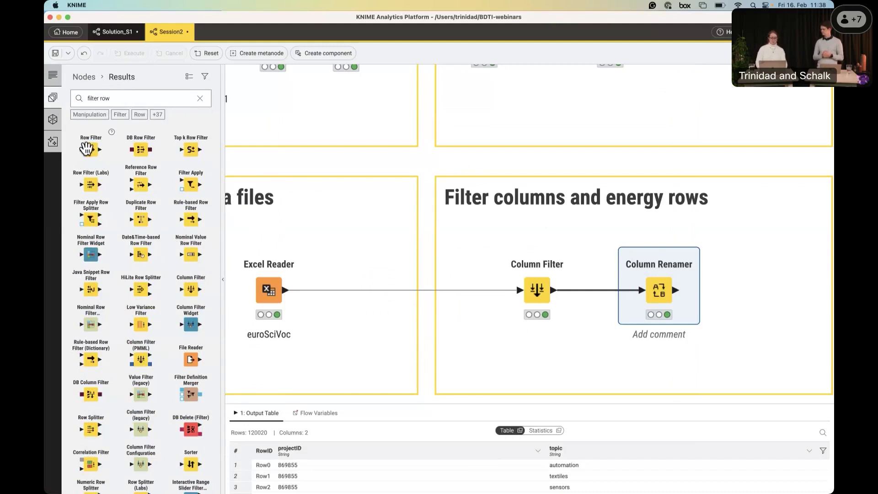
left_click_drag(86, 148, 770, 287)
scroll(764, 281, "right", 3)
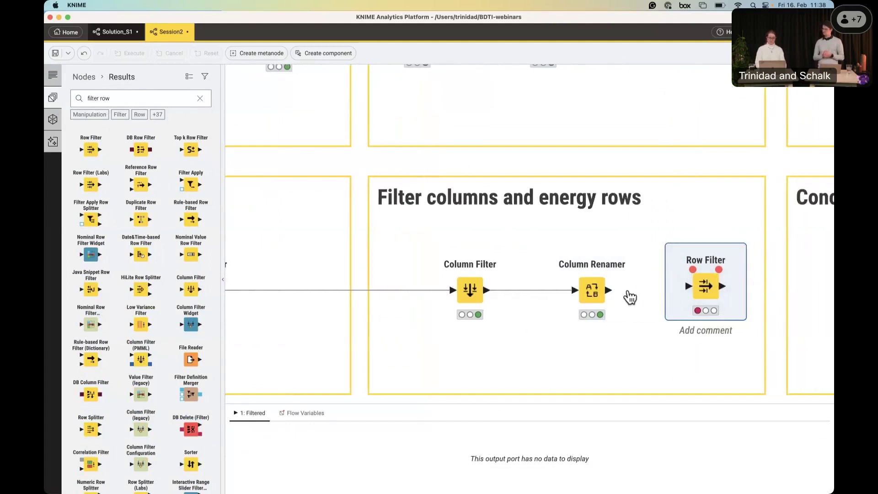
left_click_drag(610, 297, 689, 287)
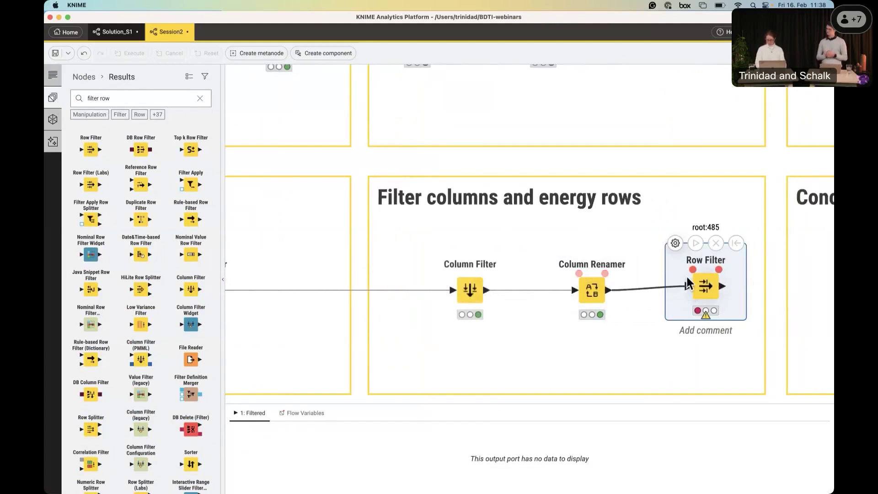
Configure the Row Filter to include rows whose topic column matches the pattern *energy*, with wild cards enabled
left_click(675, 243)
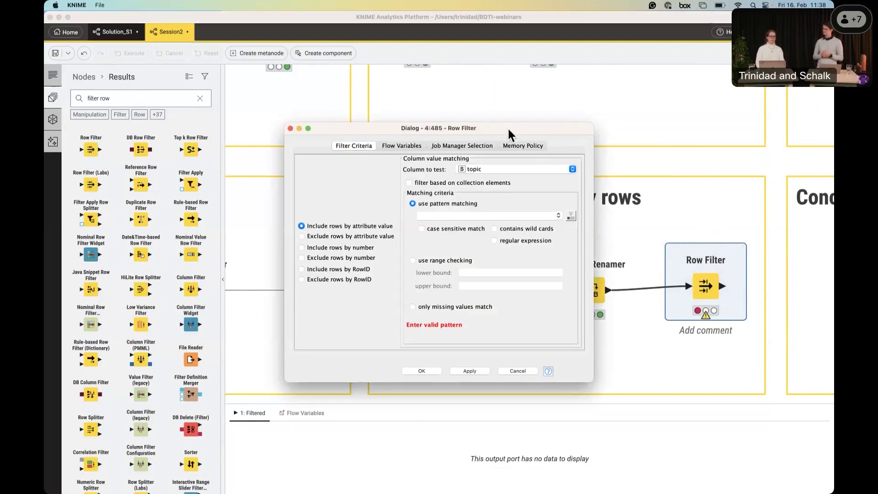
left_click_drag(551, 349, 695, 418)
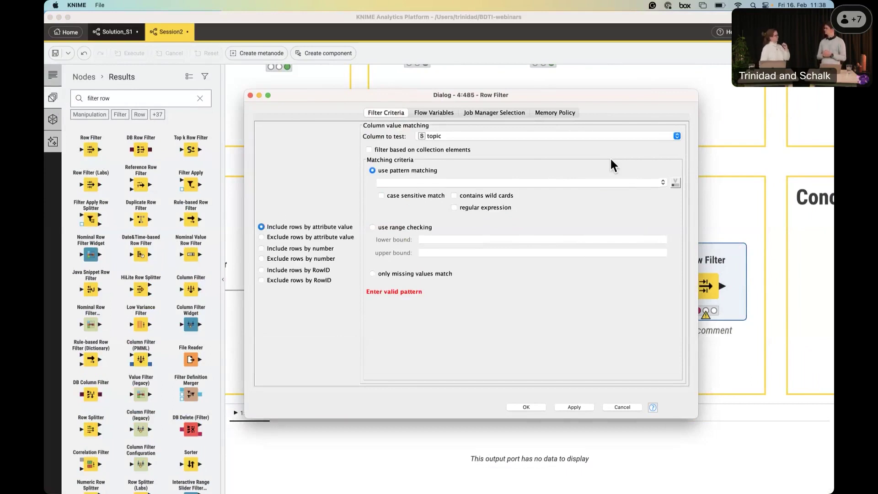
left_click(608, 134)
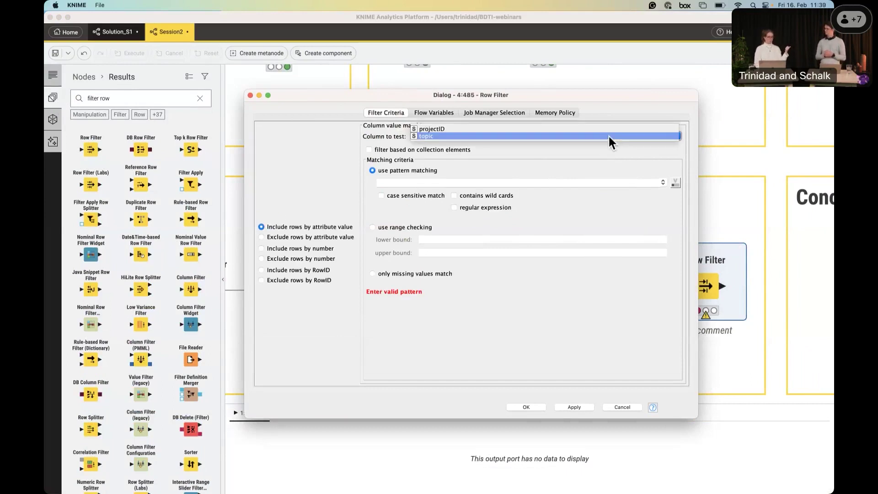
left_click(608, 134)
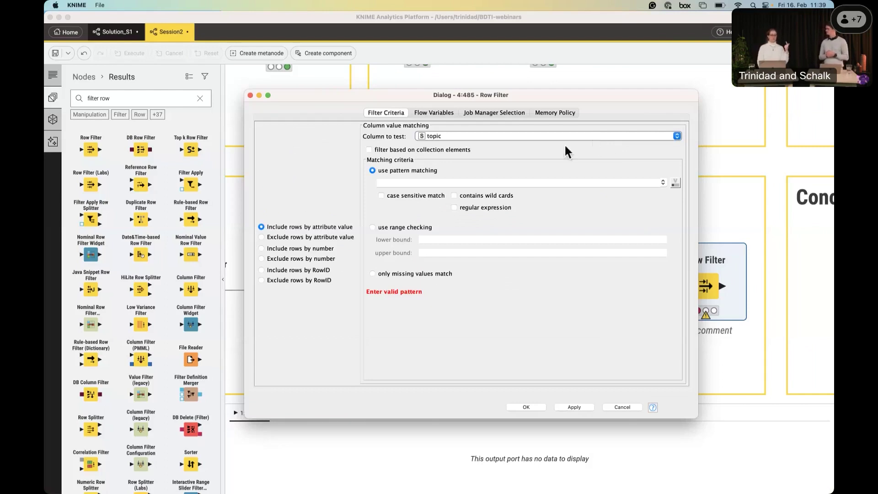
left_click(503, 182)
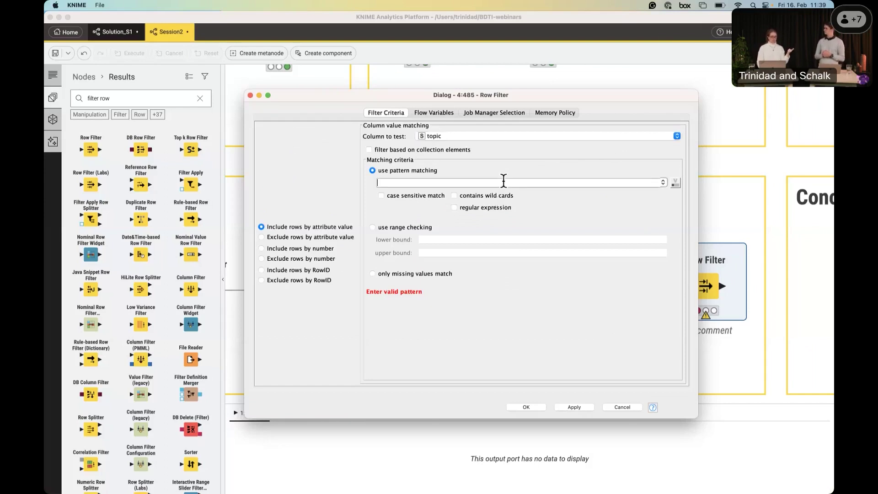
type("*energy*")
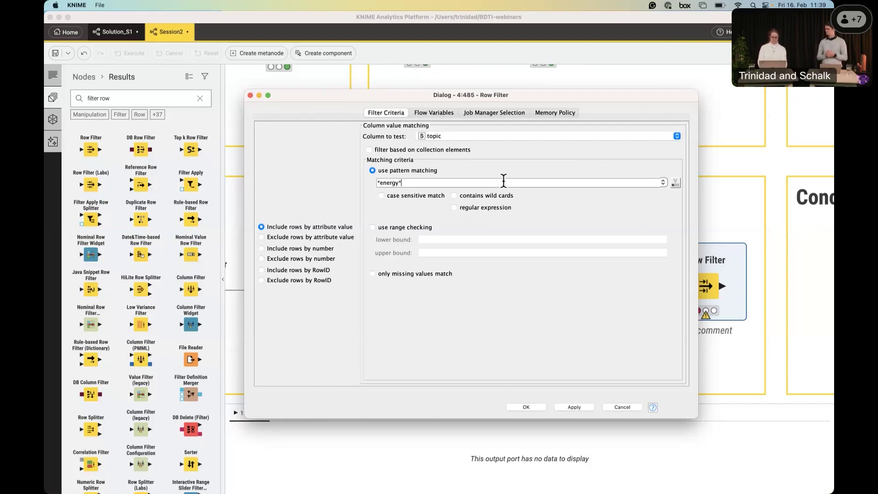
left_click(504, 194)
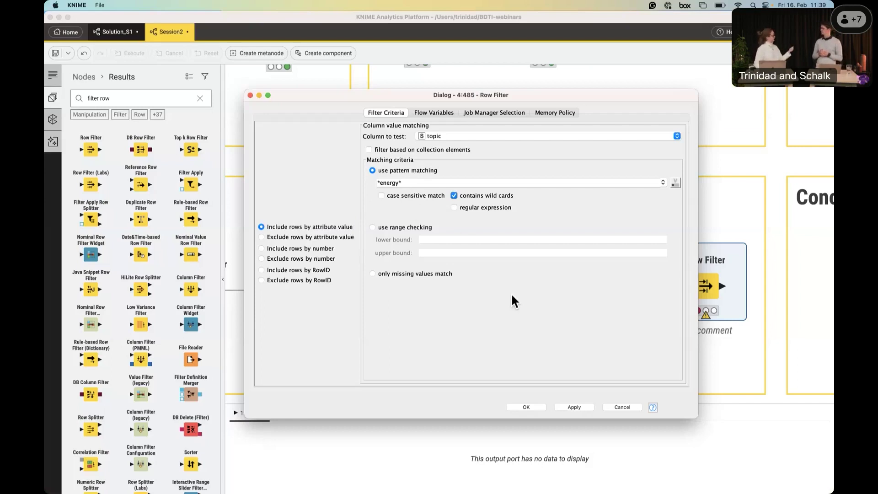
left_click(526, 407)
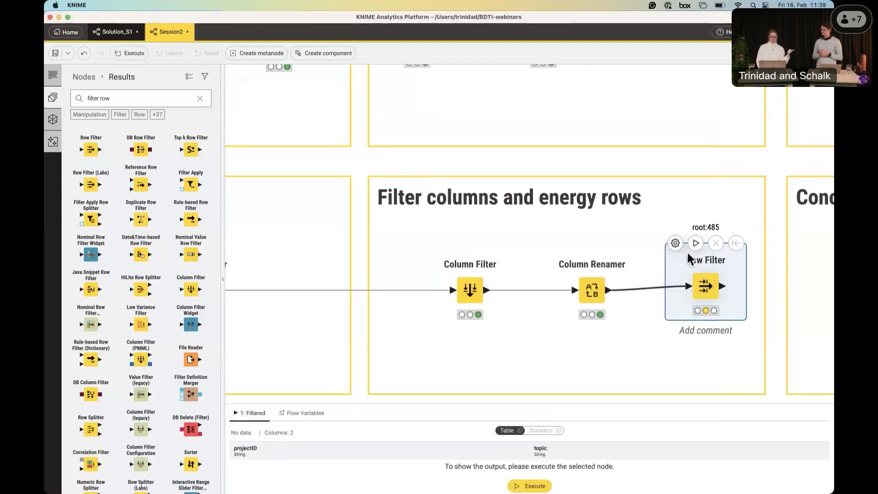
Execute the Row Filter and look through its filtered table in a separate window
left_click(696, 243)
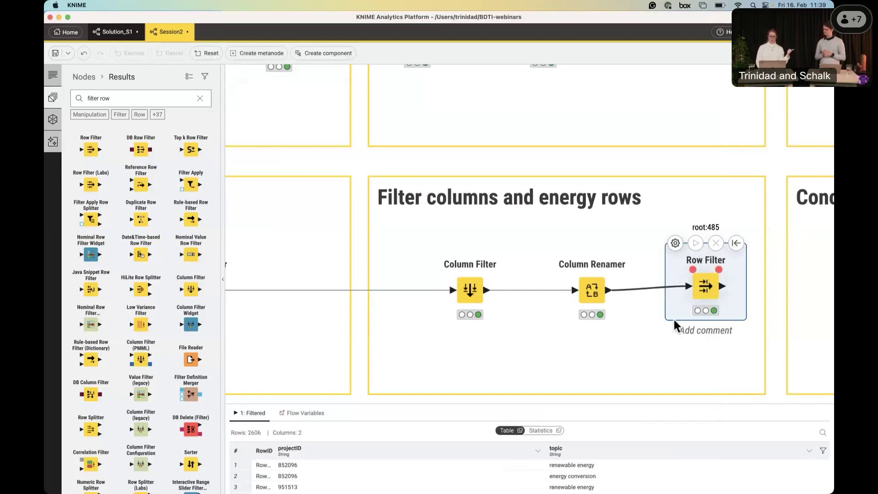
left_click(520, 430)
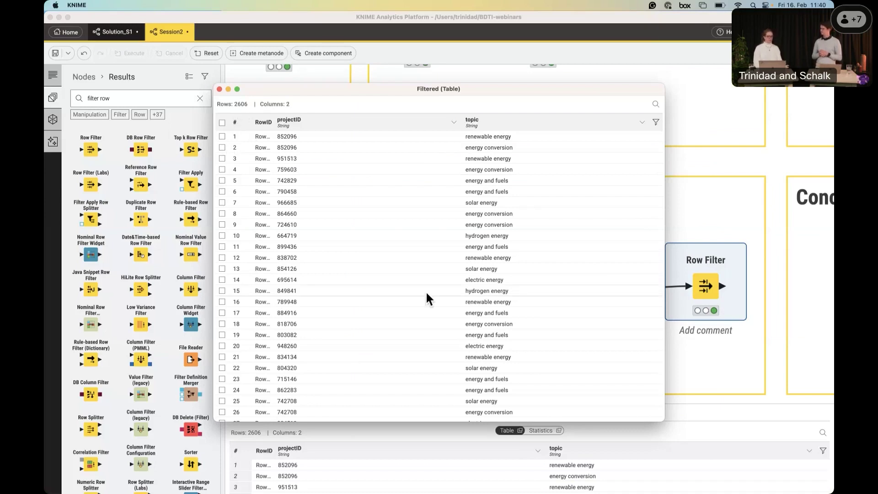
scroll(504, 293, "down", 2)
scroll(504, 299, "down", 1)
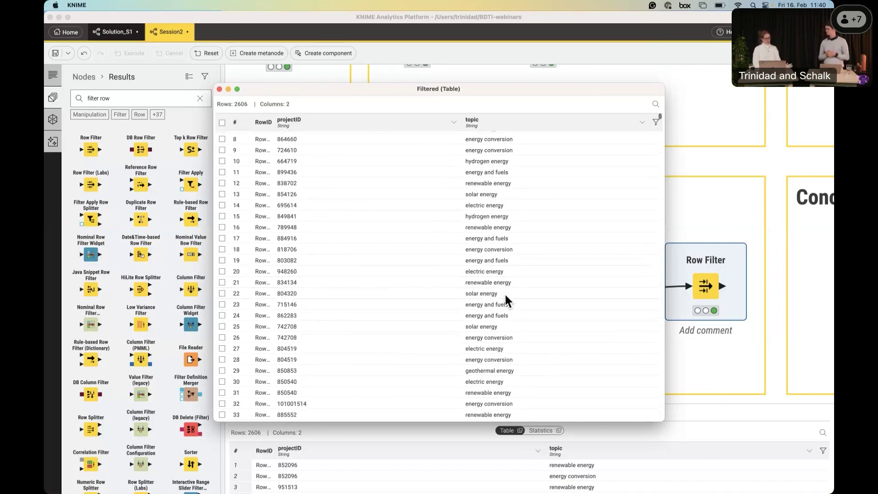
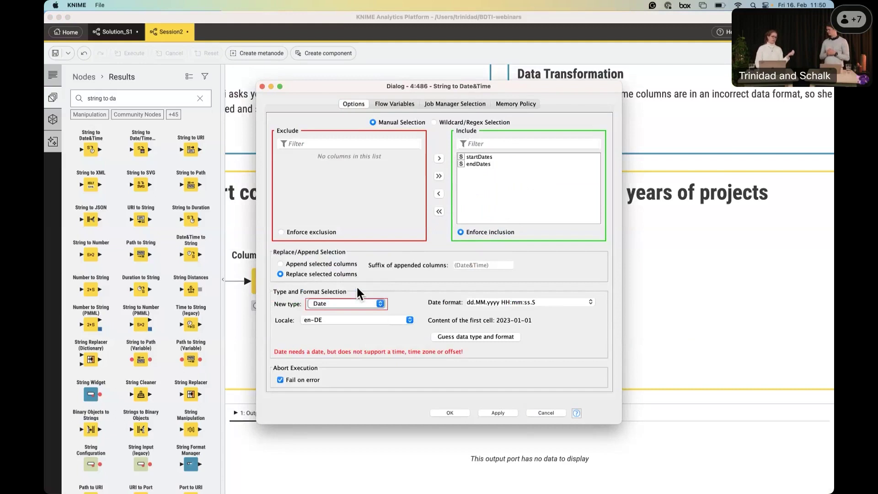
Set the String to Date&Time node's date format to yyyy-MM-dd and apply the configuration
left_click(586, 302)
scroll(571, 333, "down", 2)
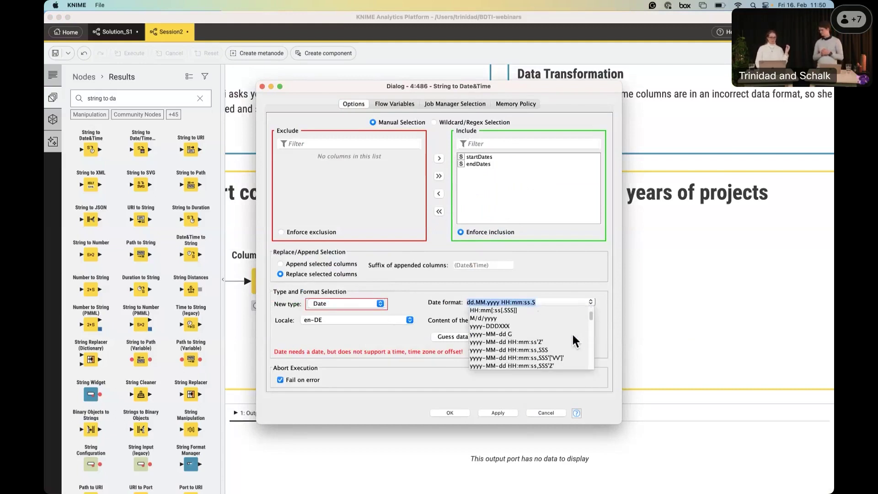
scroll(569, 344, "down", 3)
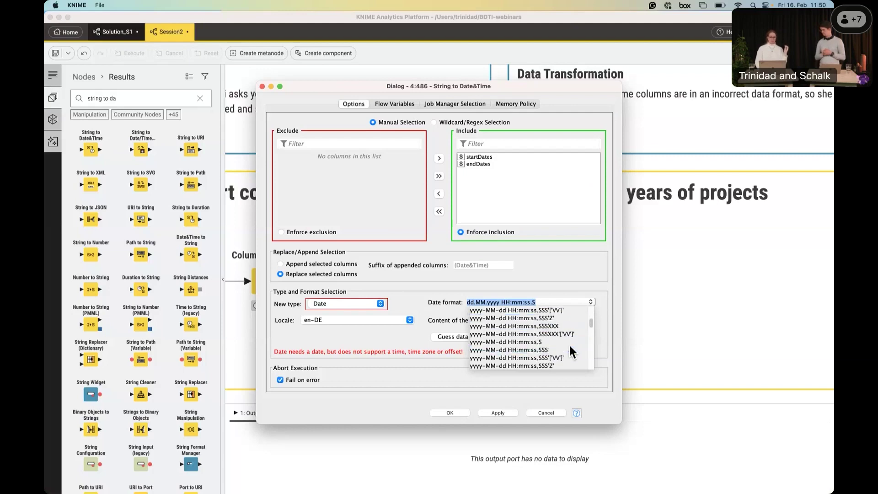
scroll(569, 346, "down", 10)
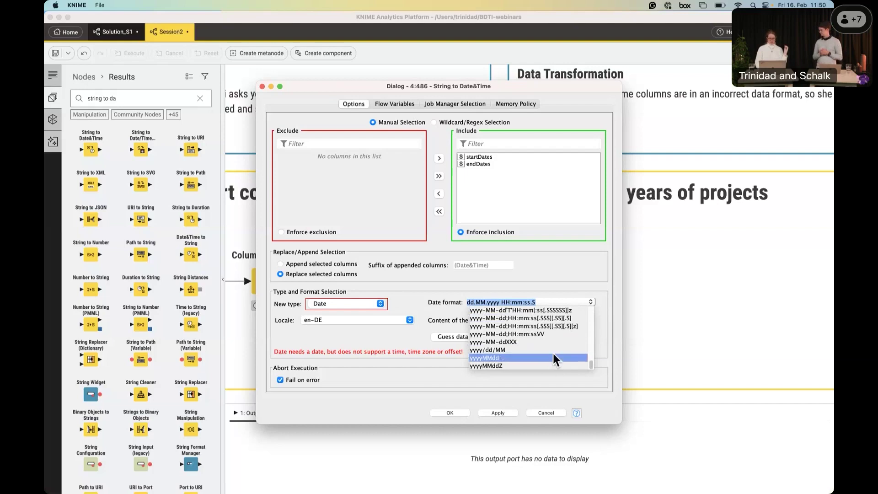
scroll(552, 334, "up", 8)
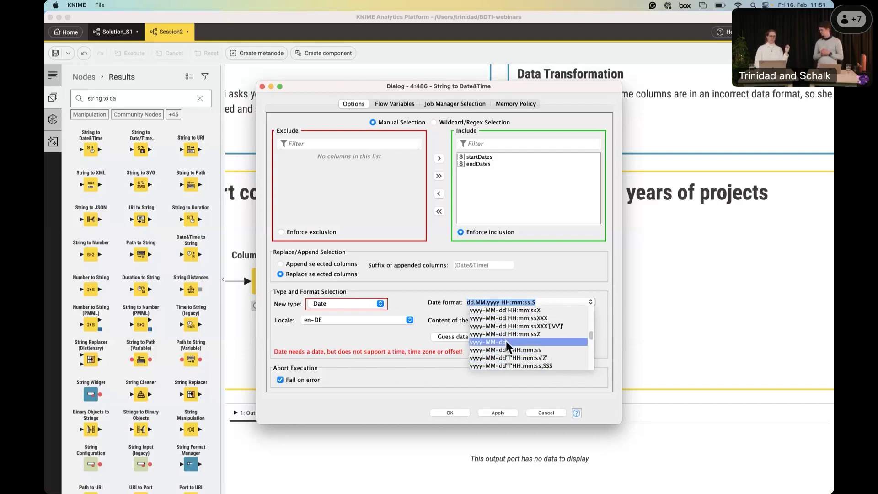
left_click(506, 341)
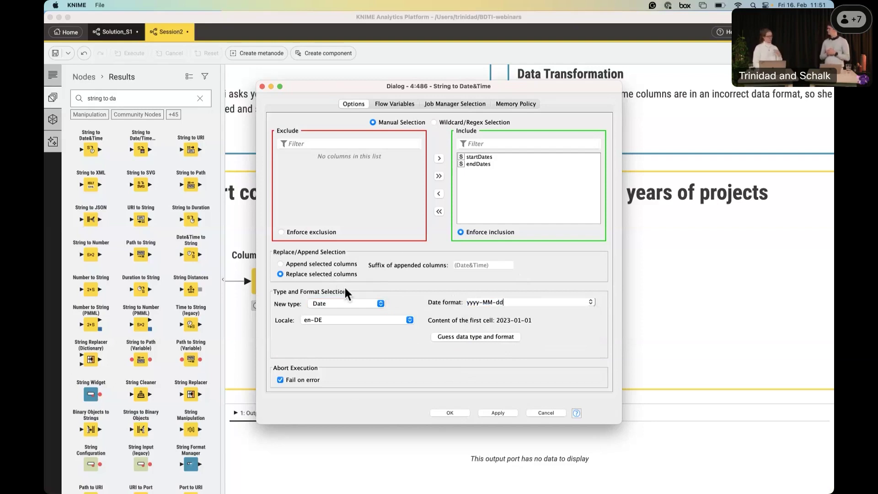
left_click(453, 411)
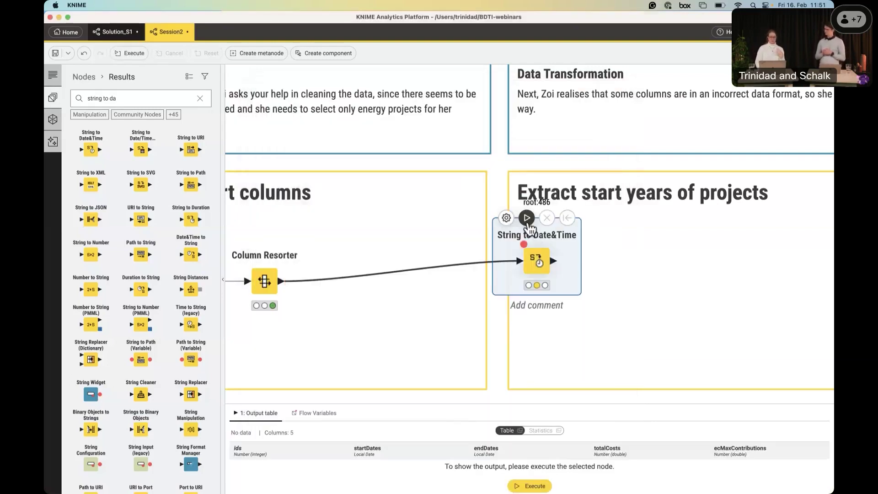
Execute the String to Date&Time node and check its output table in a separate window
left_click(527, 219)
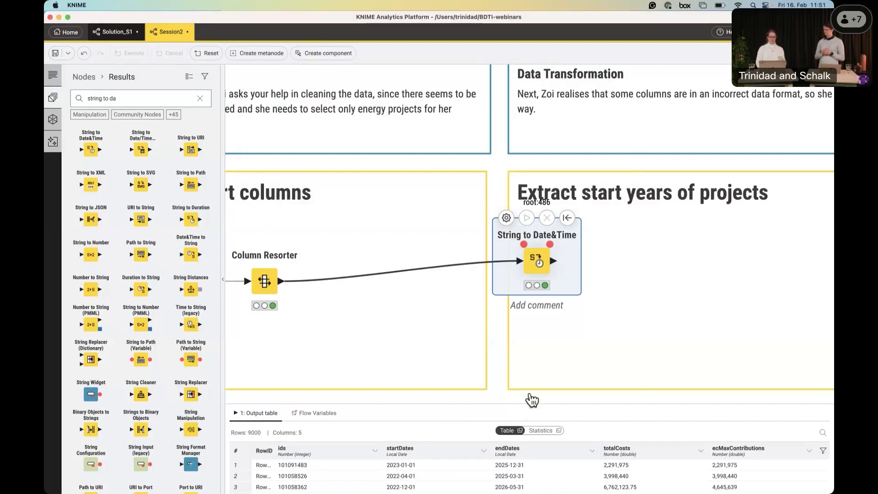
left_click(520, 430)
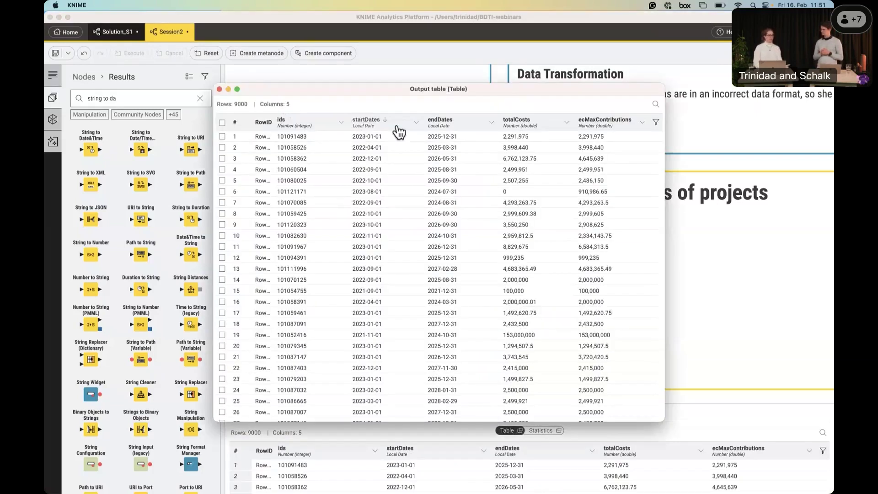
left_click(220, 89)
Add an Extract Date&Time Fields node after String to Date&Time in the "Extract start years of projects" section and connect the two
scroll(681, 287, "up", 5)
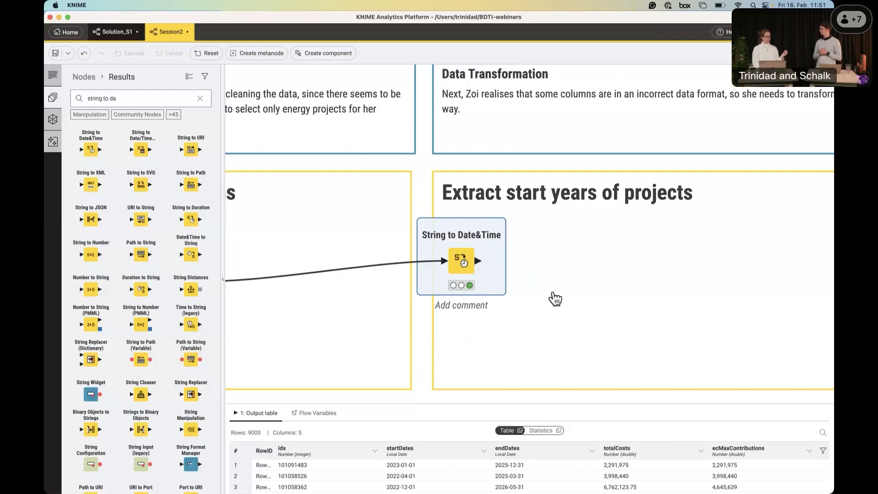
left_click(200, 98)
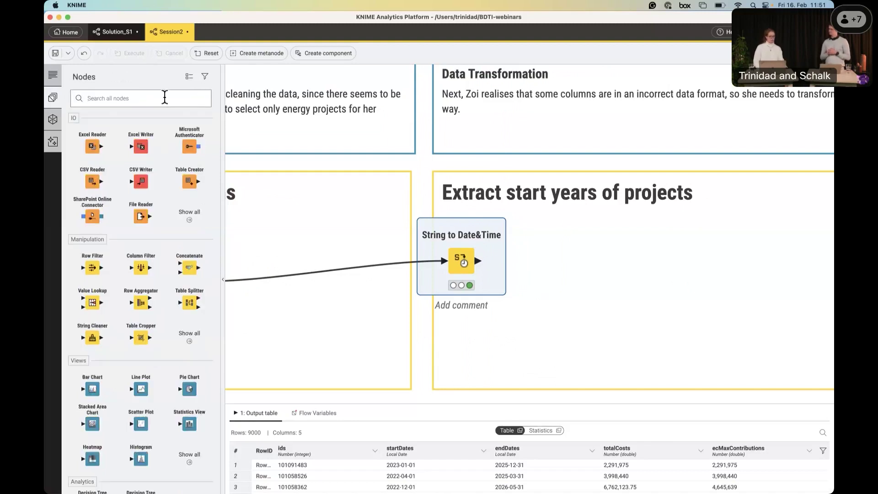
type("extract")
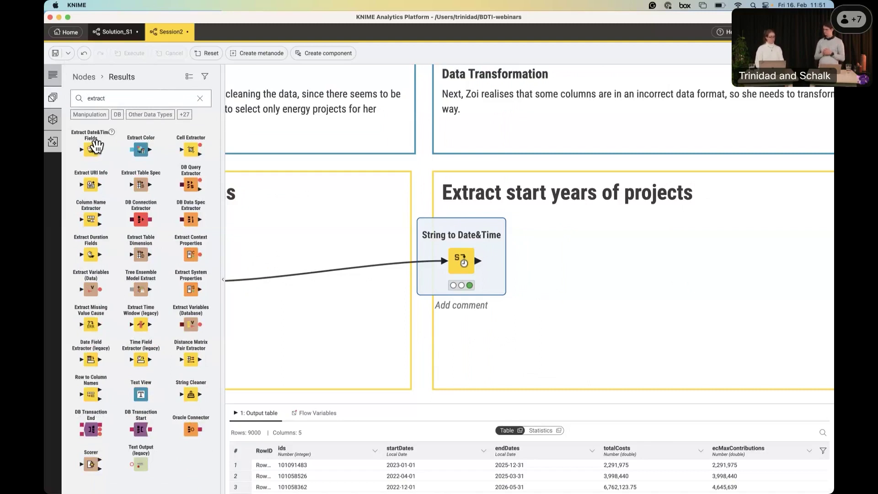
left_click_drag(95, 145, 579, 263)
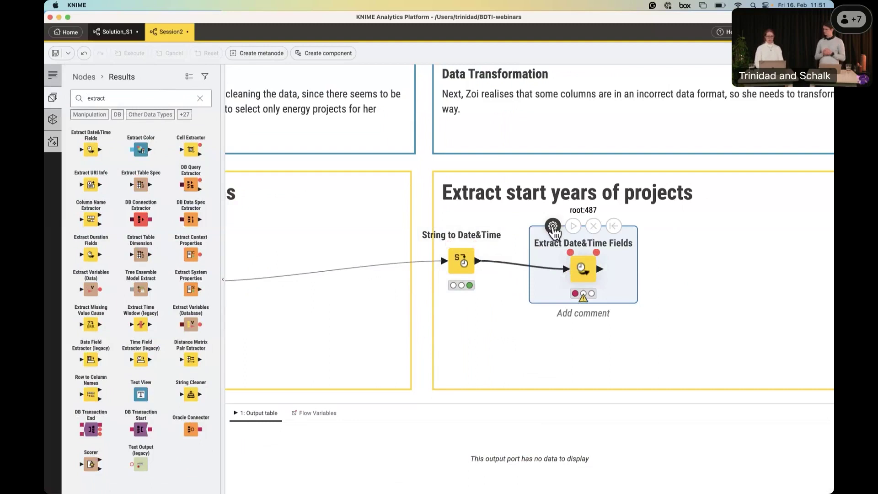
Configure the Extract Date&Time Fields node to extract the Year from the startDates column and confirm the settings
left_click(554, 225)
left_click_drag(560, 105, 550, 102)
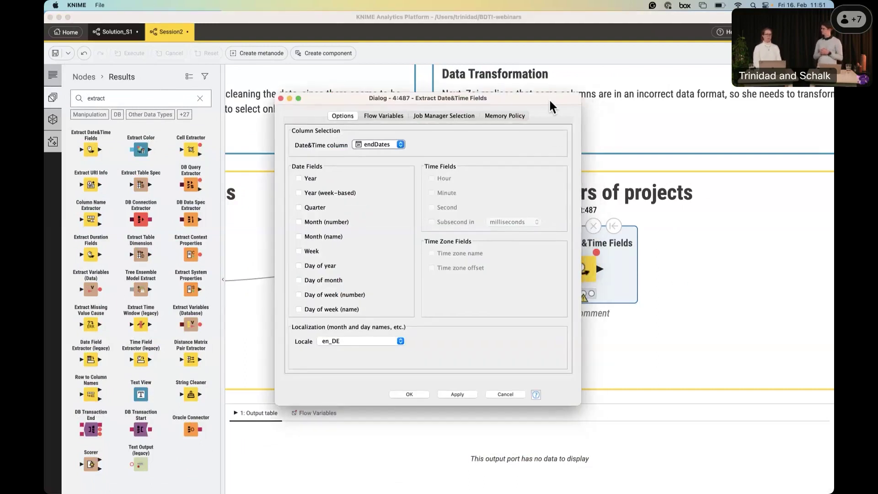
left_click(399, 143)
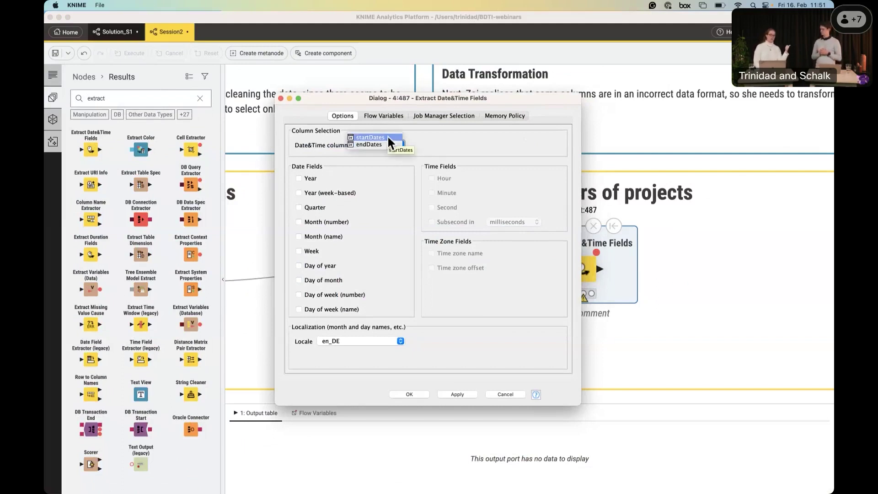
left_click(388, 136)
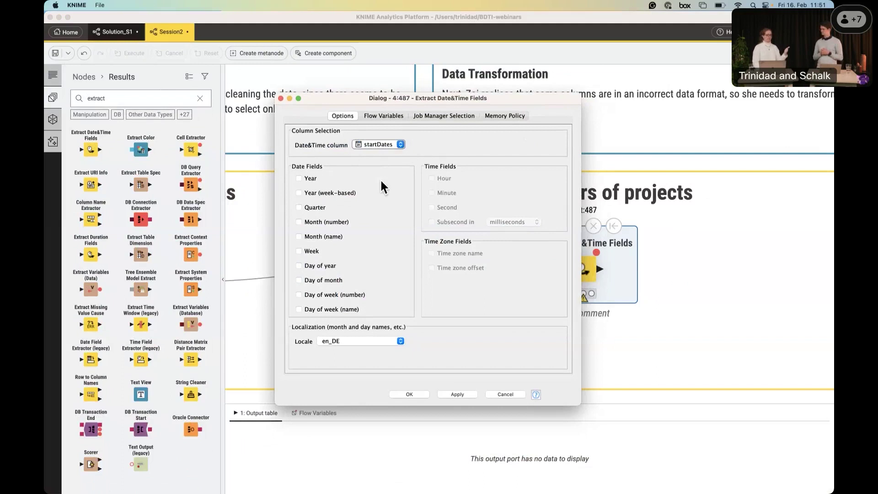
left_click(299, 178)
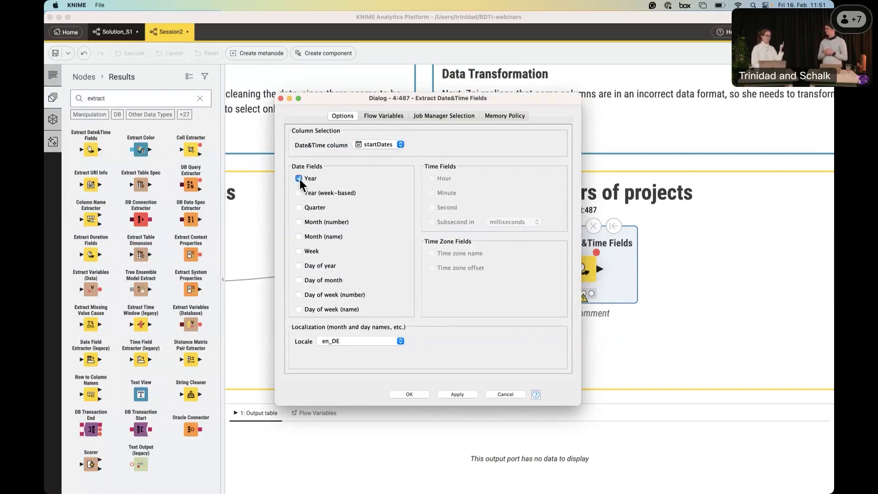
left_click(410, 394)
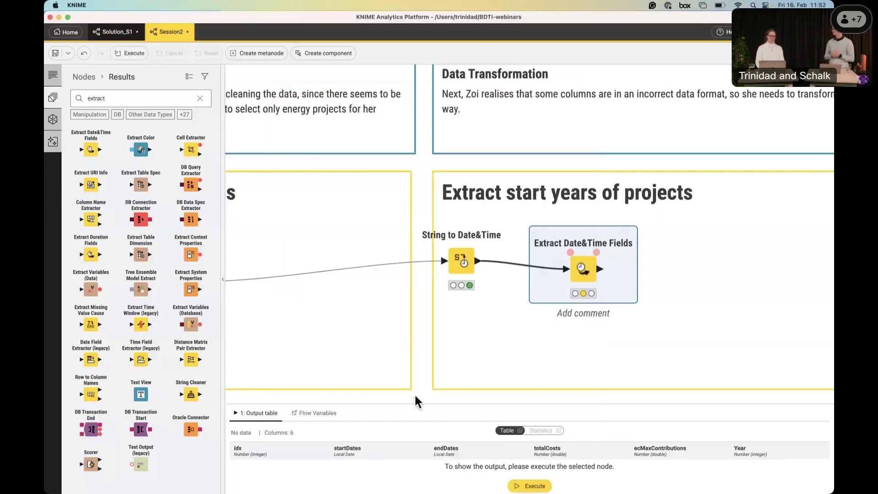
Execute the Extract Date&Time Fields node and check the Year column of its output table in a separate window
left_click(574, 226)
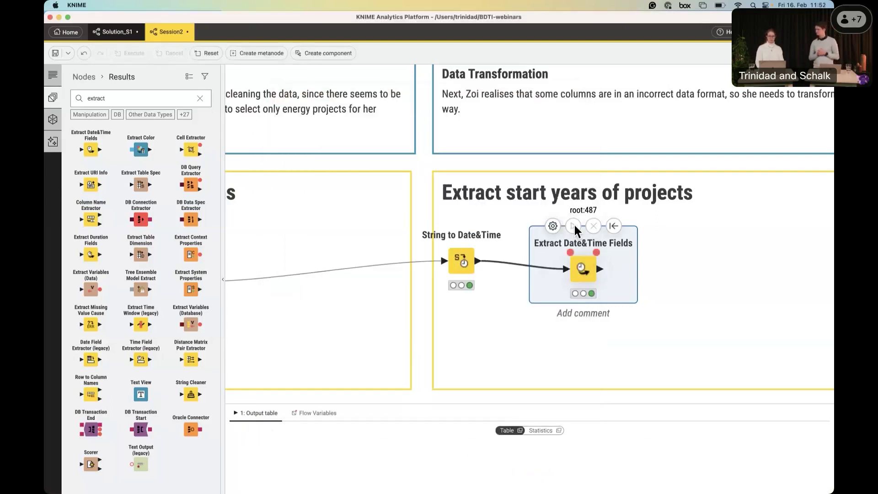
left_click(520, 430)
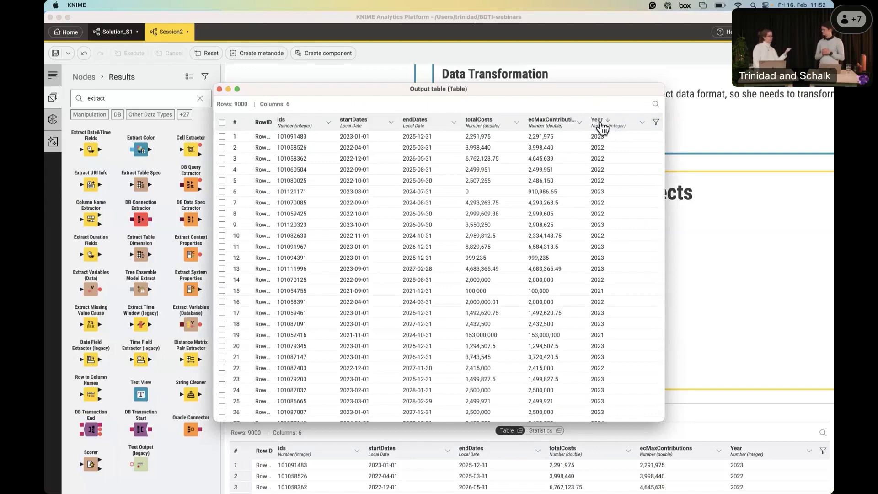
left_click(218, 90)
Add a Column Renamer node connected to the output of Extract Date&Time Fields
left_click_drag(600, 268, 664, 267)
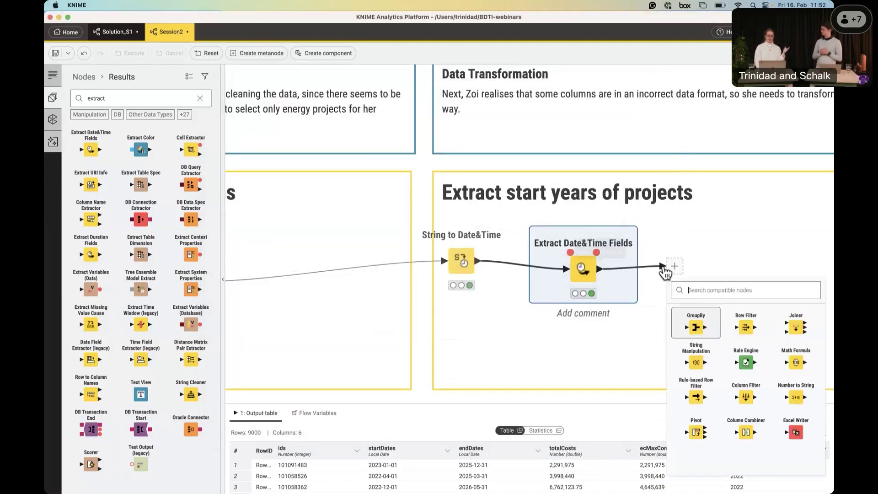
type("rena")
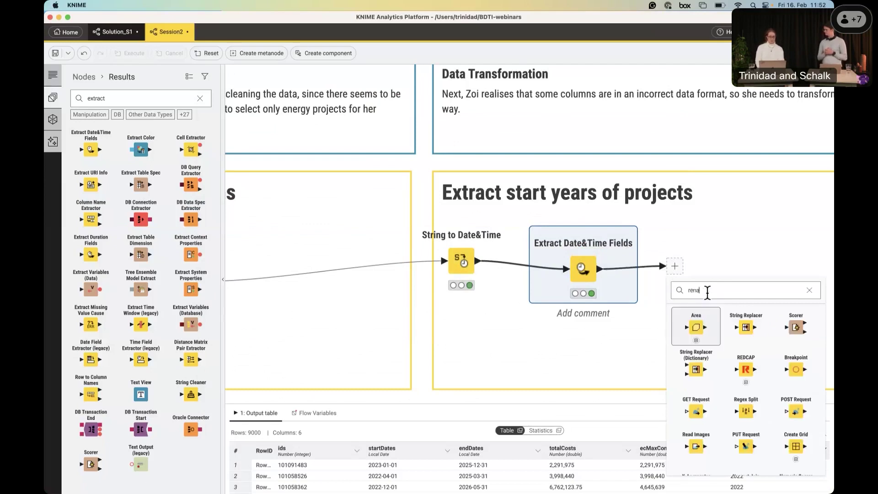
left_click(696, 327)
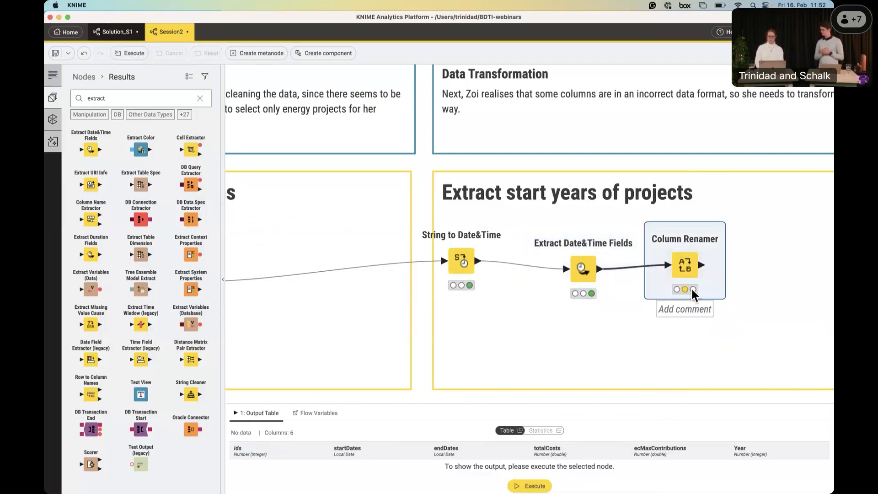
Configure the Column Renamer to rename the Year column to startYear
left_click(656, 221)
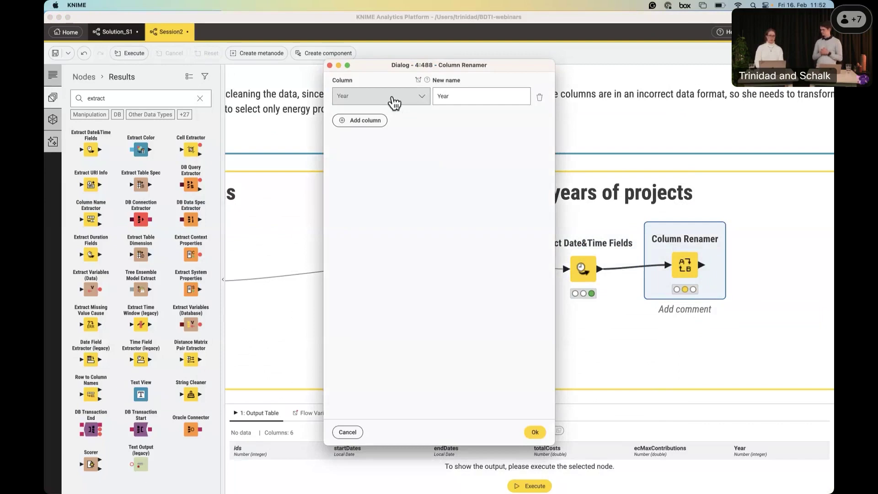
double_click(455, 96)
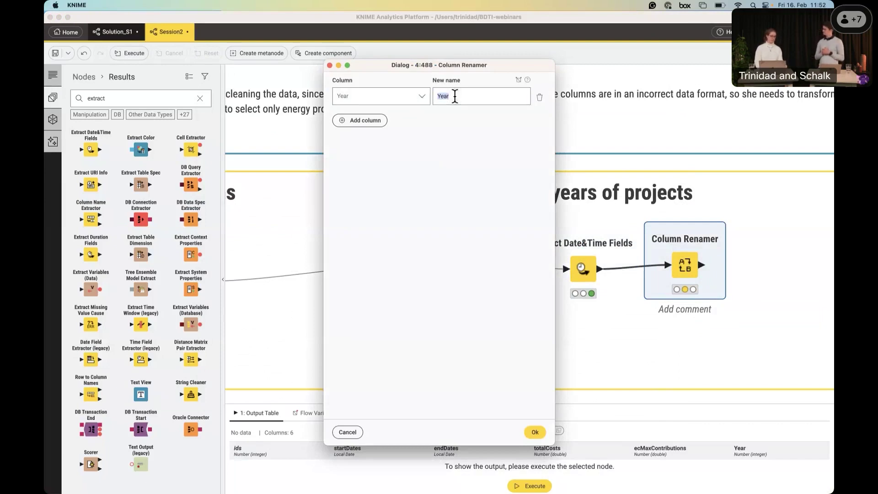
type("start")
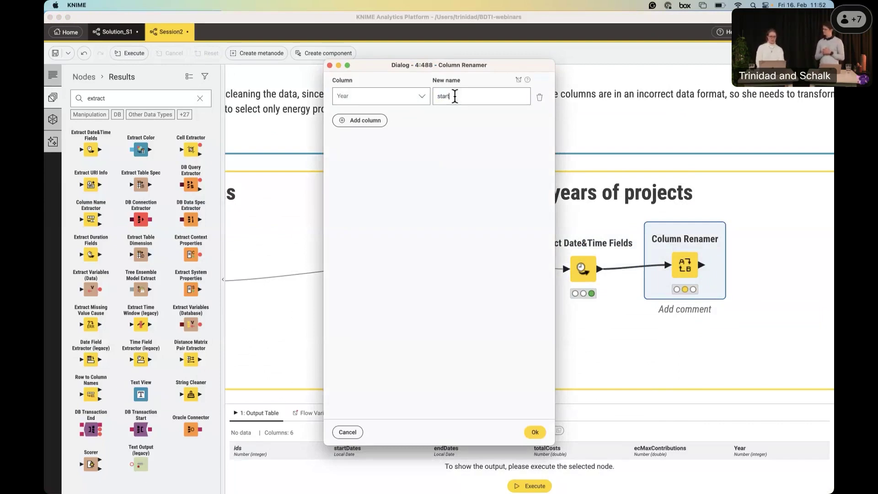
type("Year")
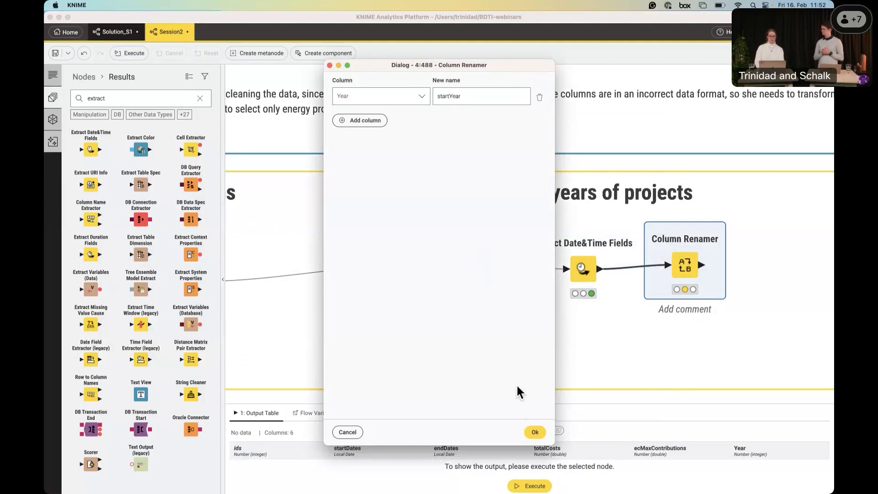
left_click(534, 433)
Execute the new Column Renamer and check its output table in a separate window
left_click(674, 219)
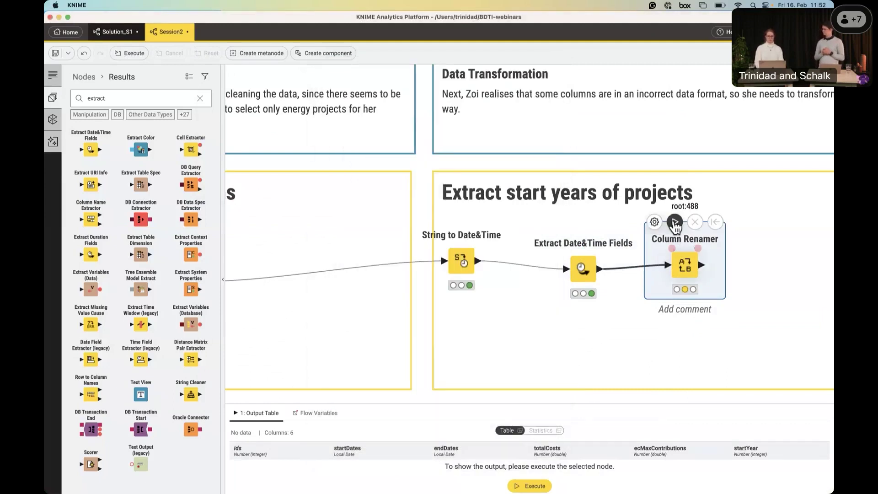
left_click(519, 430)
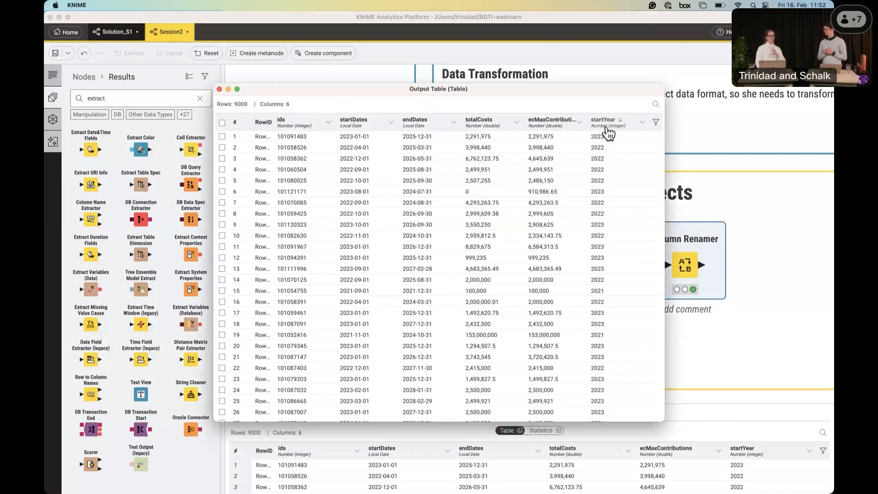
left_click(220, 88)
Return to the Row Filter in the "Filter columns and energy rows" section and examine its filtered project topics in a separate window
left_click(222, 279)
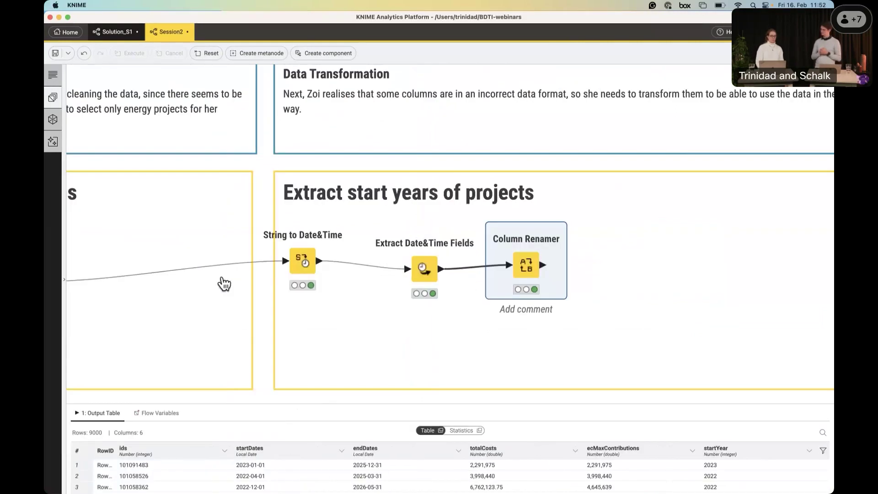
scroll(272, 292, "left", 5)
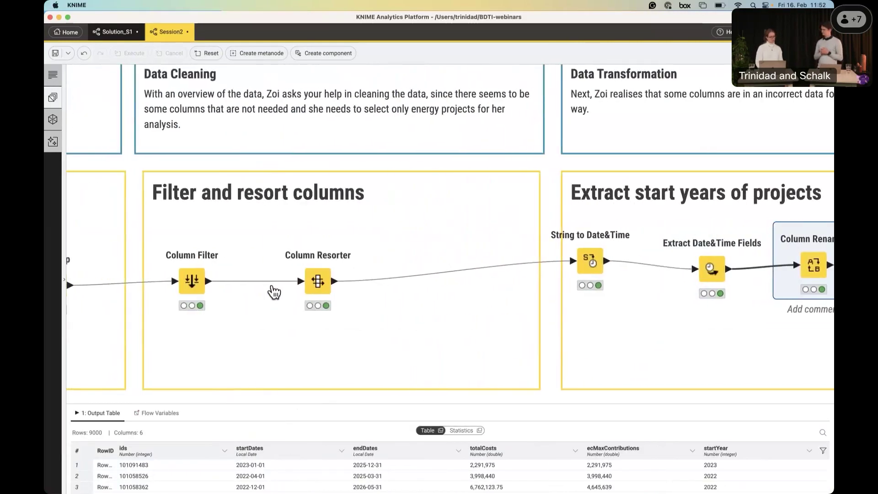
scroll(272, 291, "down", 10)
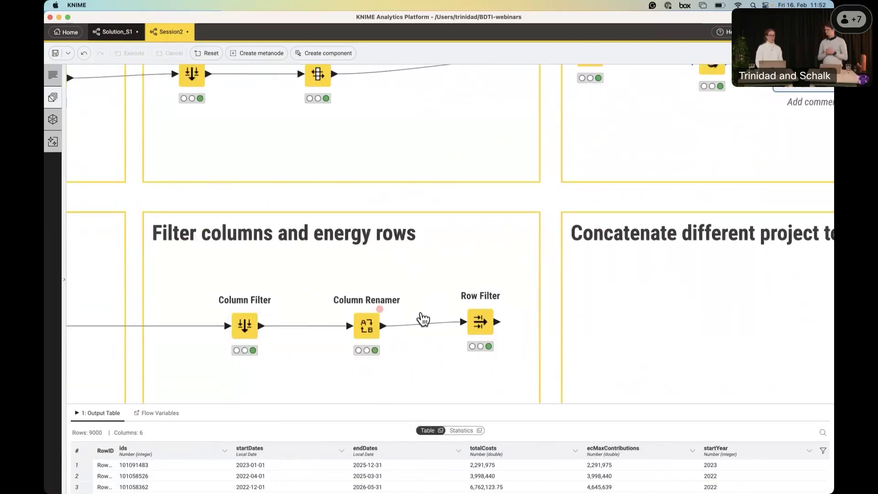
scroll(421, 318, "right", 5)
scroll(423, 319, "right", 4)
scroll(423, 319, "down", 3)
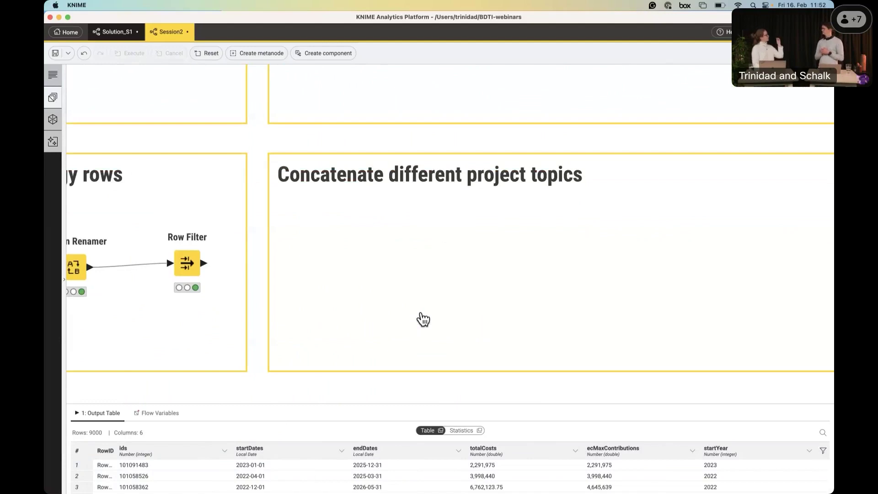
left_click(187, 263)
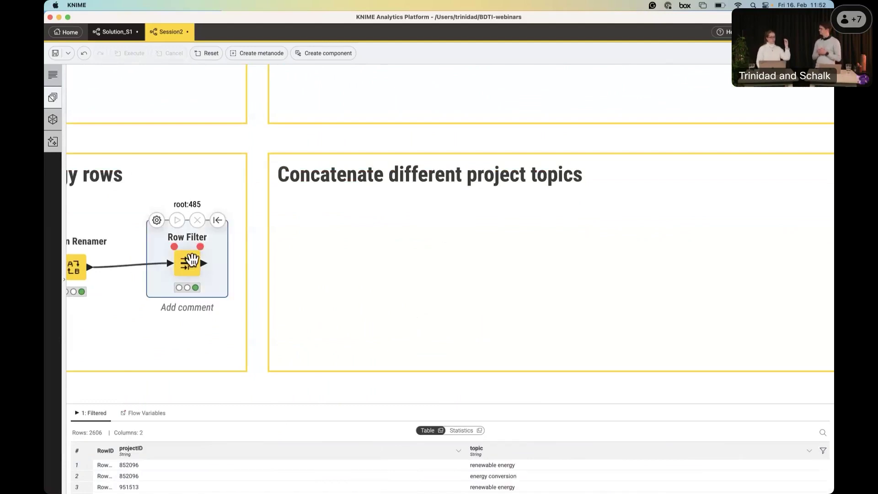
left_click(442, 431)
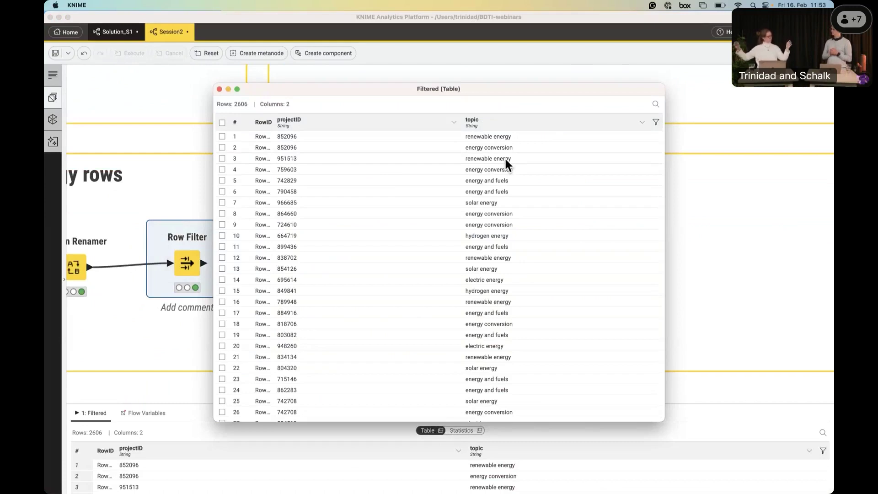
left_click(219, 88)
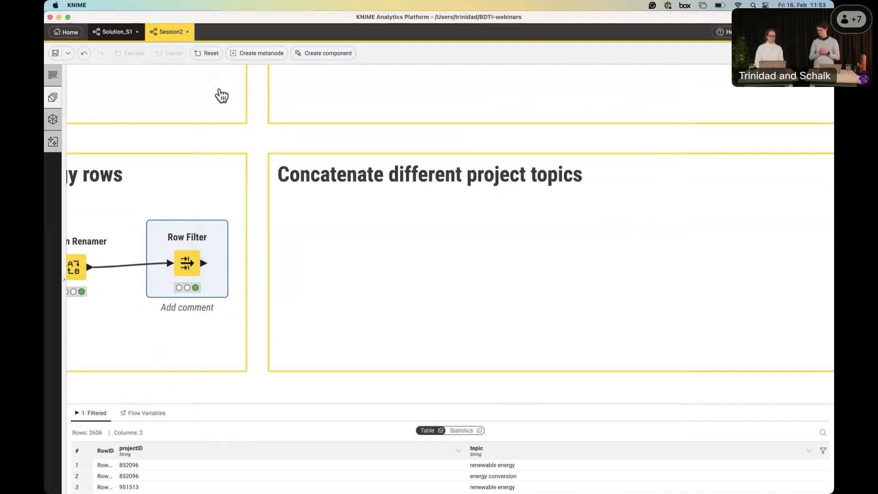
Add a GroupBy node after the Row Filter in the "Concatenate different project topics" section and set projectID as its group column
left_click_drag(203, 263, 333, 274)
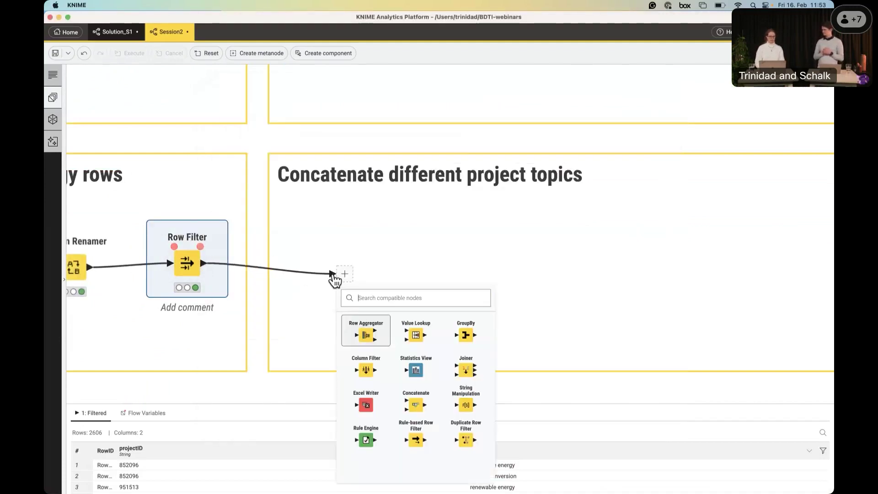
left_click(466, 336)
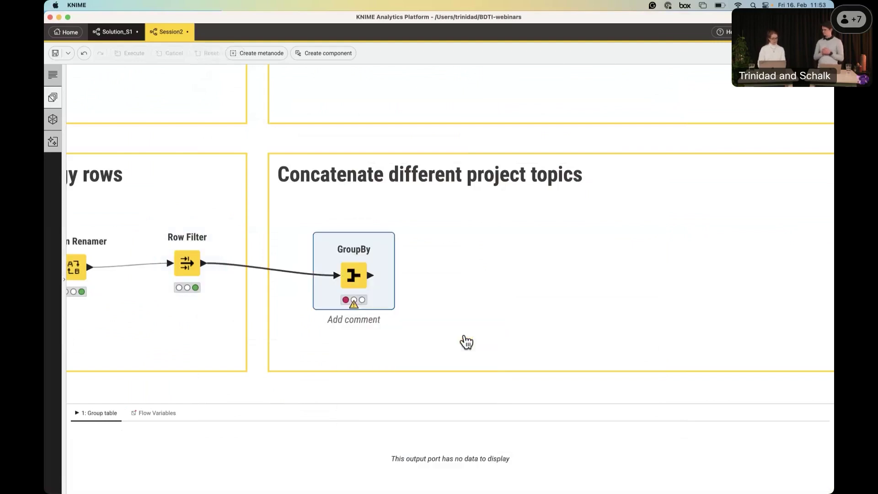
left_click(324, 233)
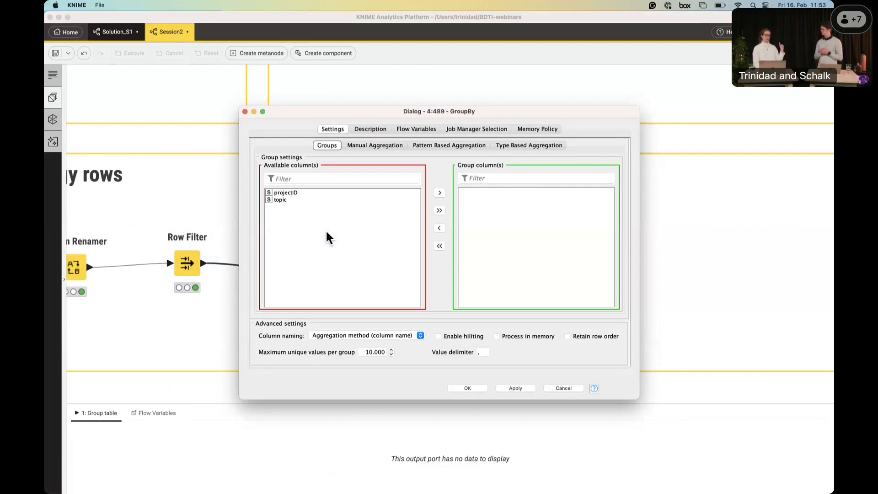
left_click(292, 193)
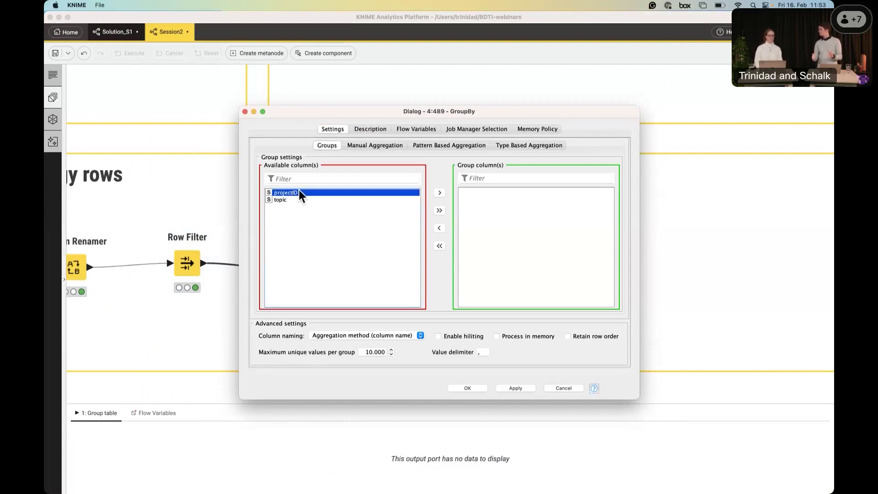
left_click(439, 193)
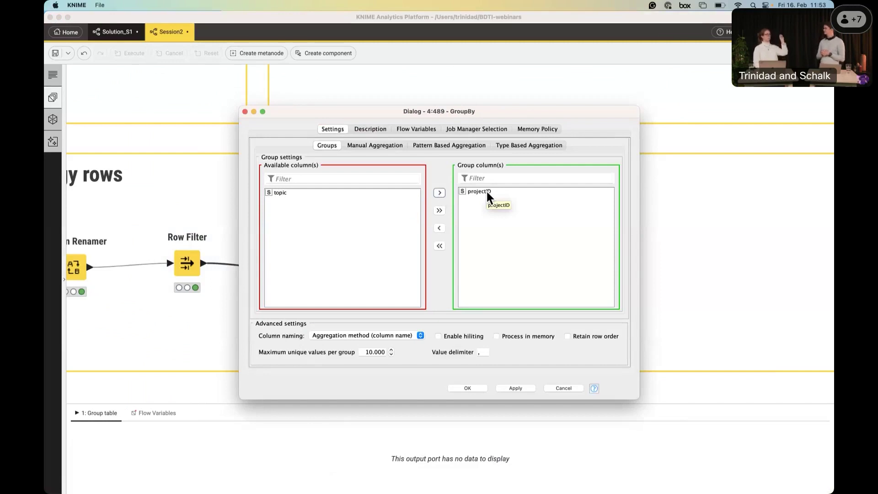
Add a manual aggregation of the topic column using the Concatenate method and confirm the GroupBy settings
left_click(392, 146)
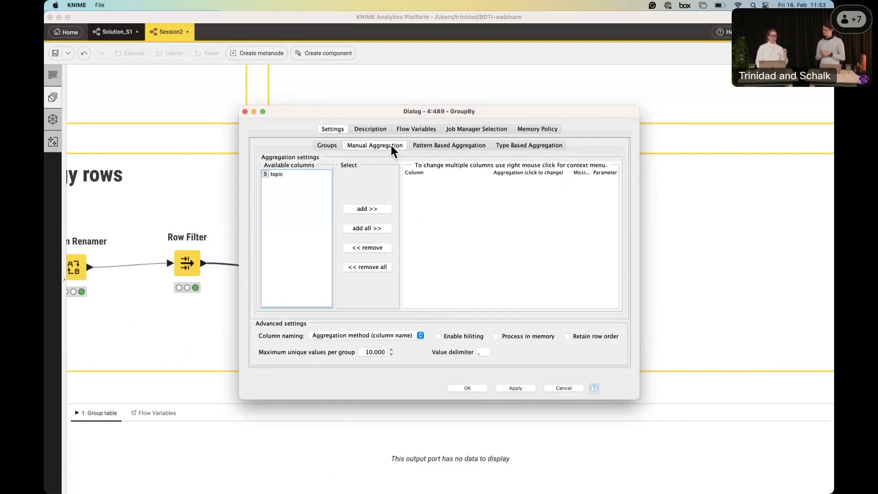
left_click(280, 175)
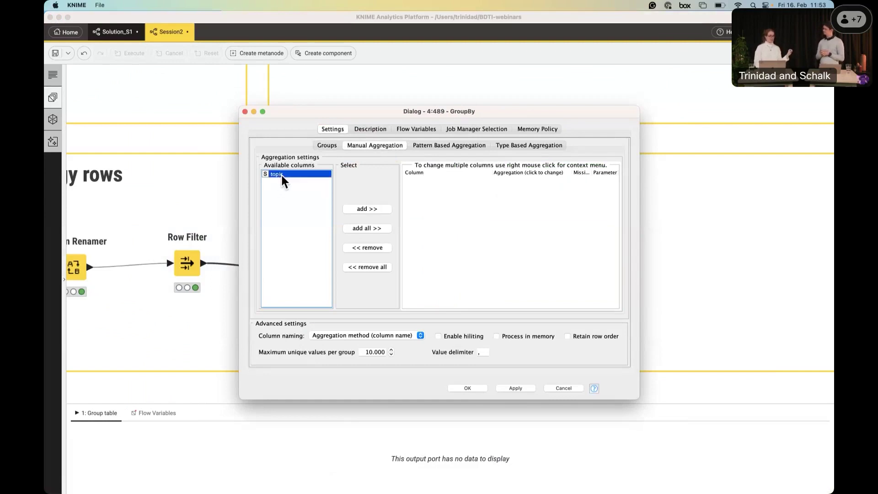
left_click(368, 210)
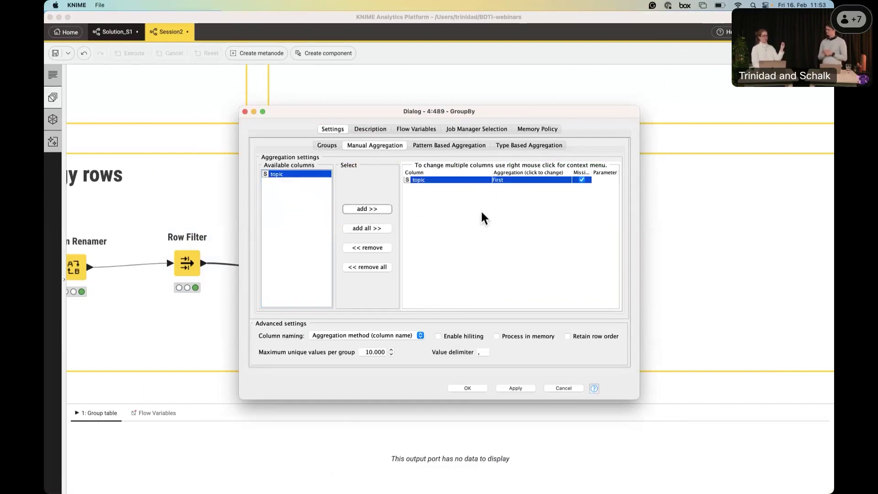
left_click(529, 180)
scroll(527, 207, "up", 3)
left_click(521, 188)
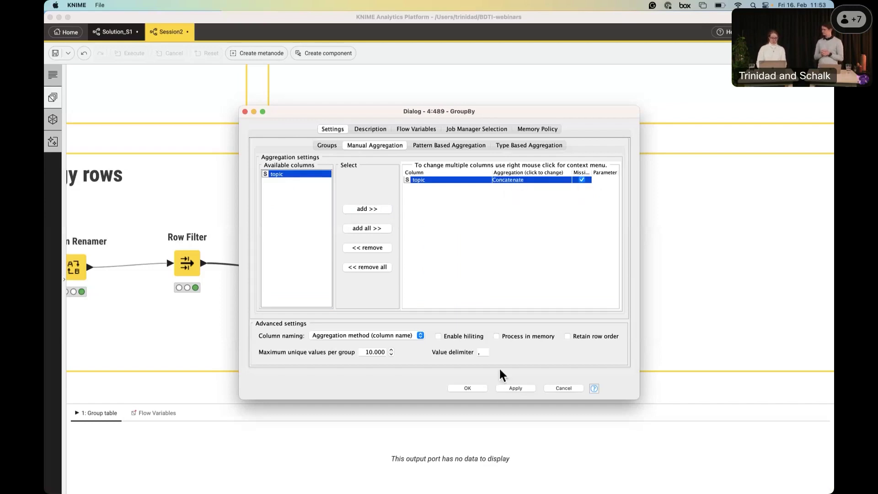
left_click(468, 388)
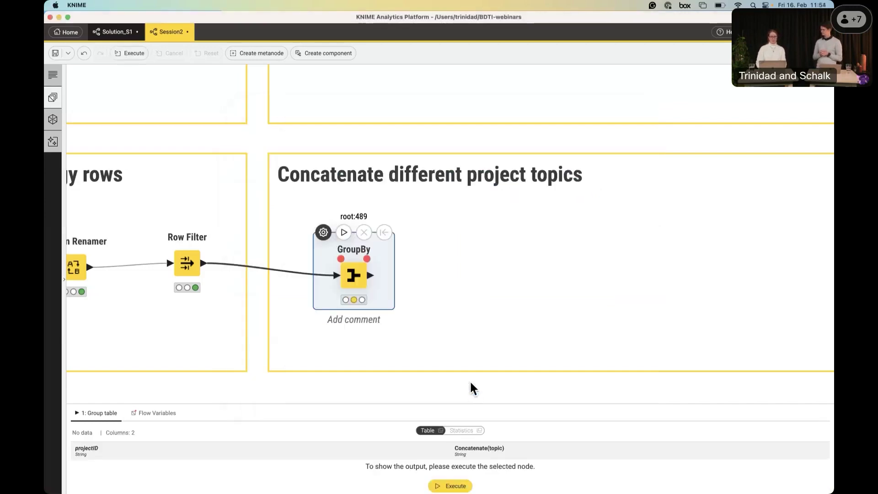
Execute the GroupBy node and examine its group table of concatenated topics in a separate window
left_click(344, 232)
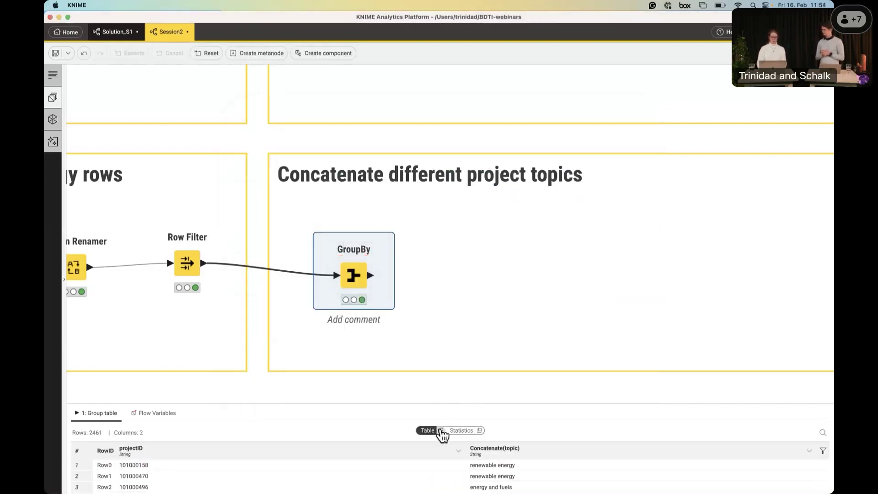
left_click(441, 431)
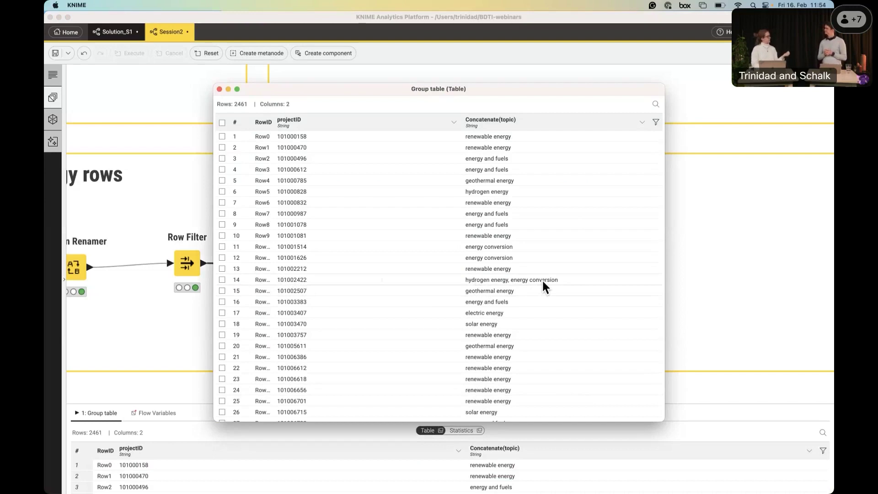
Close the group table window and add a Column Renamer node after the GroupBy node
left_click(219, 89)
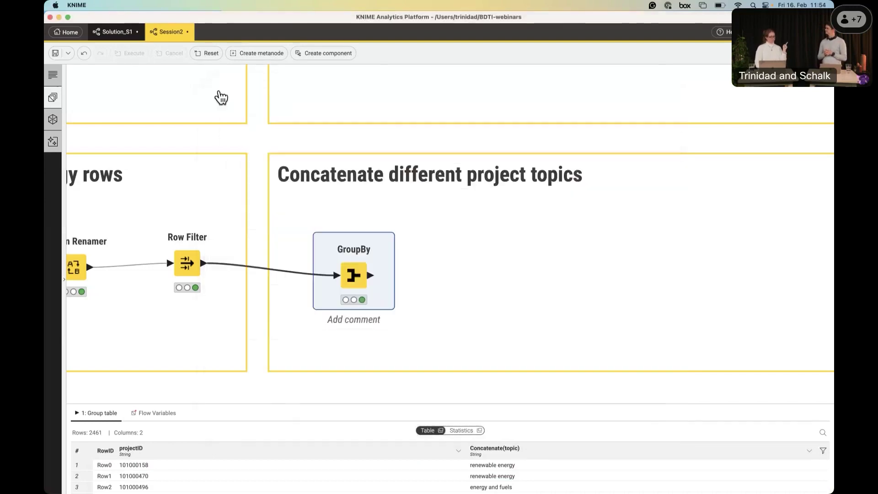
mouse_move(356, 271)
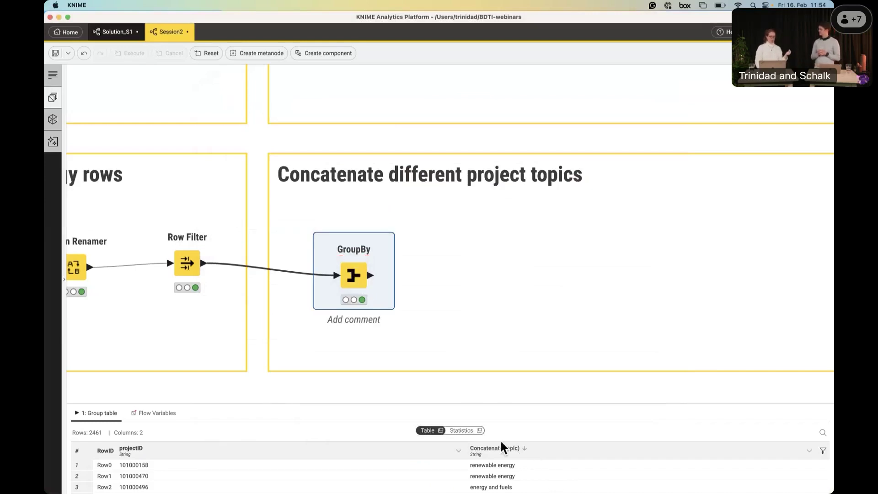
left_click_drag(371, 275, 455, 267)
type("rename")
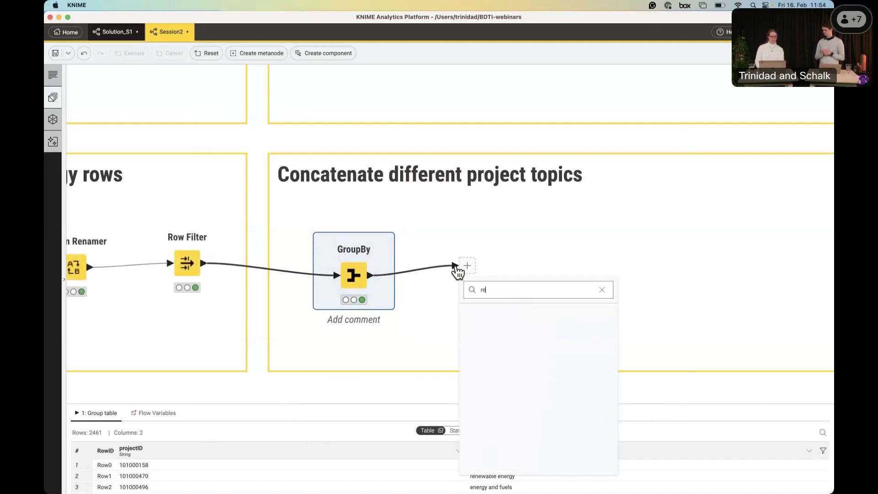
left_click(488, 324)
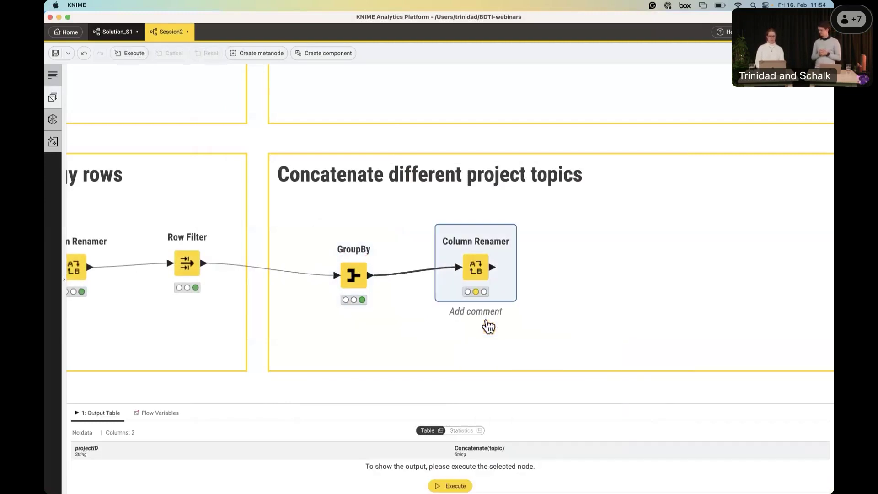
Configure the new Column Renamer to rename the Concatenate(topic) column to topics and confirm the settings
double_click(446, 233)
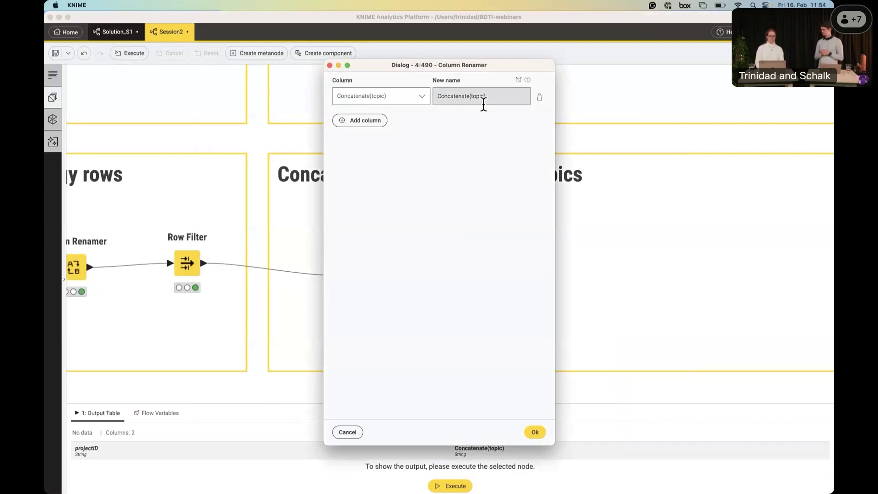
left_click(510, 97)
triple_click(510, 97)
type("topics")
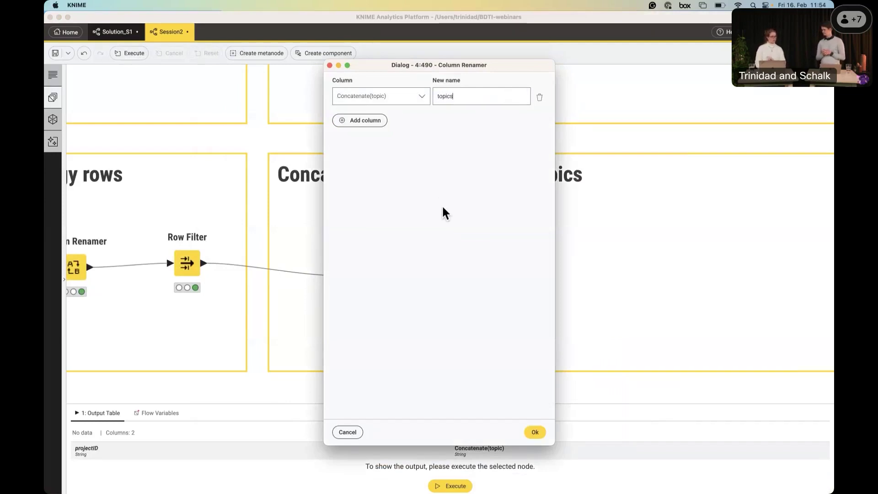
left_click(534, 431)
Execute the Column Renamer and view its output table in a separate window
left_click(465, 223)
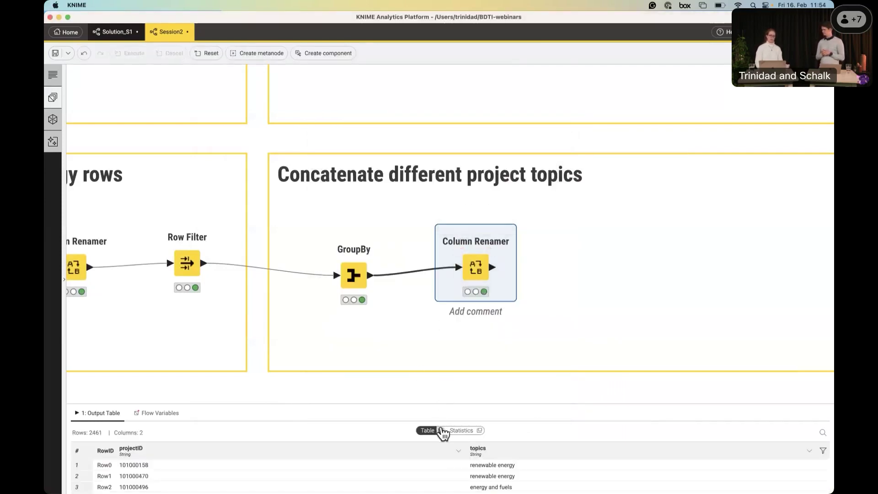
left_click(441, 430)
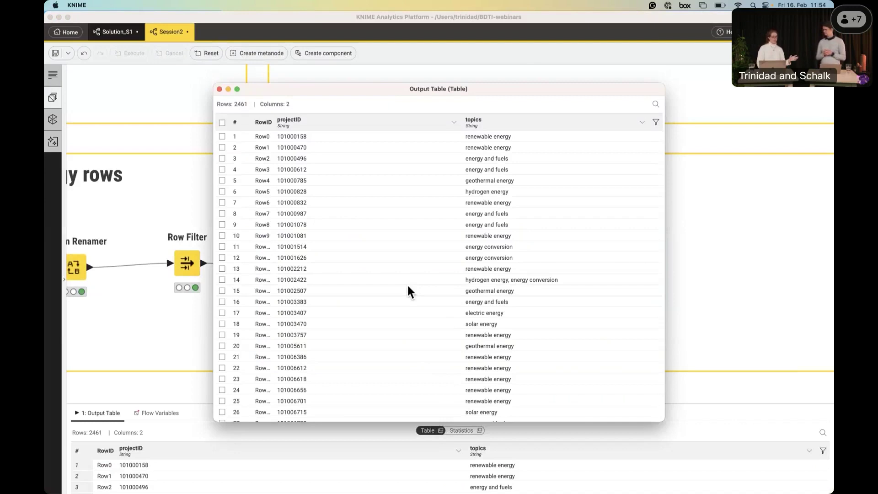
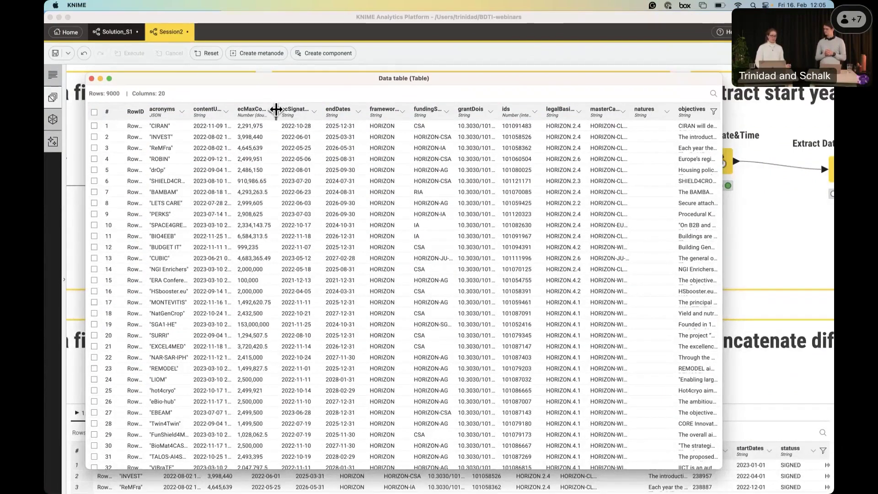
Examine the types and values of the data table's ecMaxContributions, objectives, ids and endDates columns, widening each one, and close the table window
left_click_drag(275, 109, 332, 109)
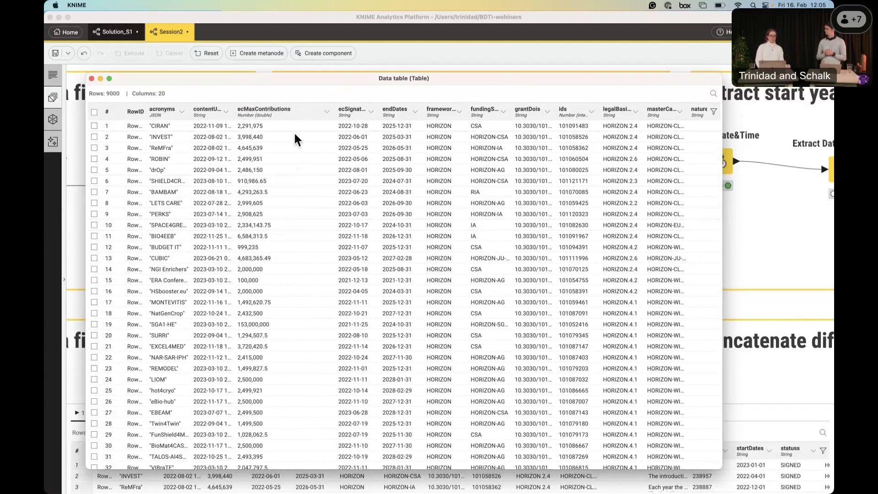
scroll(572, 161, "right", 5)
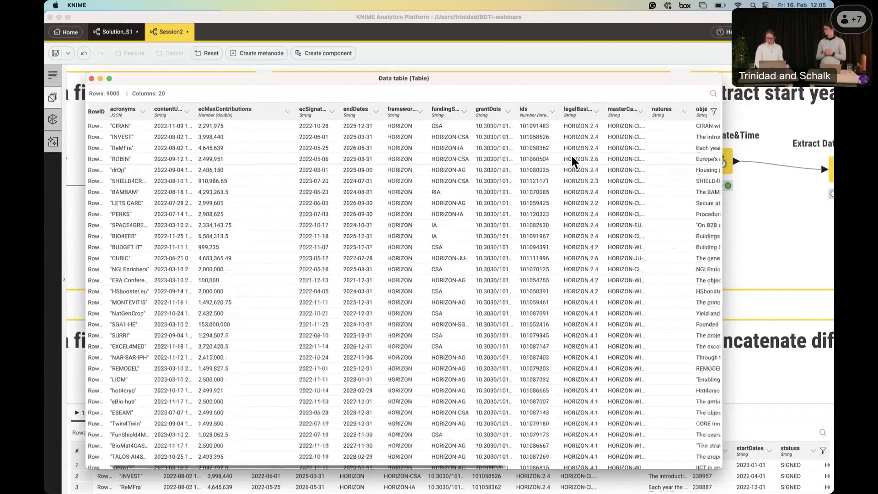
scroll(572, 161, "right", 3)
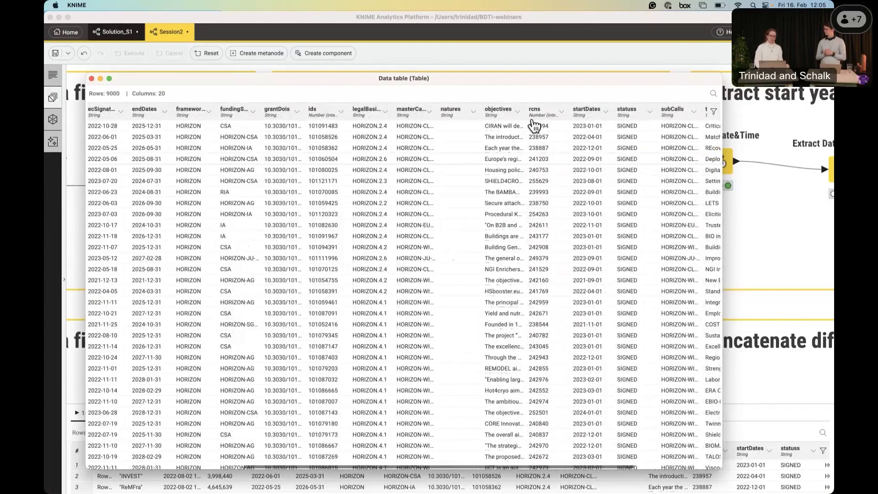
left_click_drag(525, 113, 622, 113)
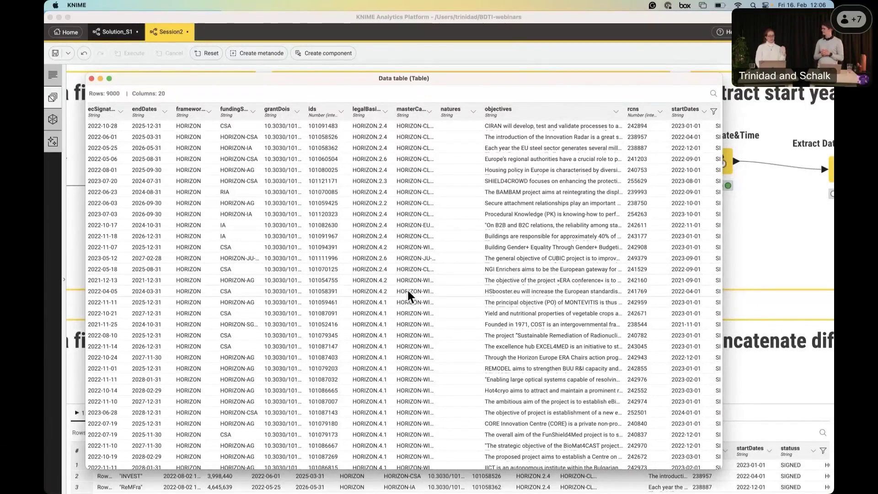
scroll(408, 295, "left", 3)
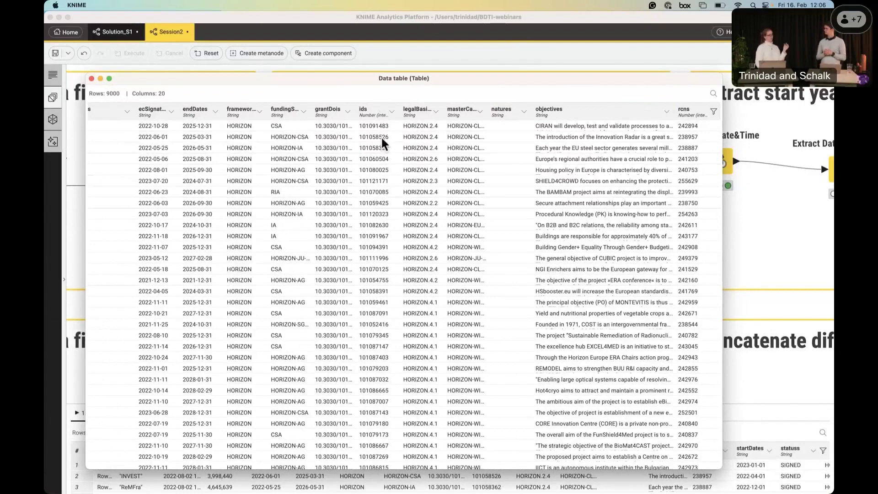
left_click_drag(397, 111, 428, 111)
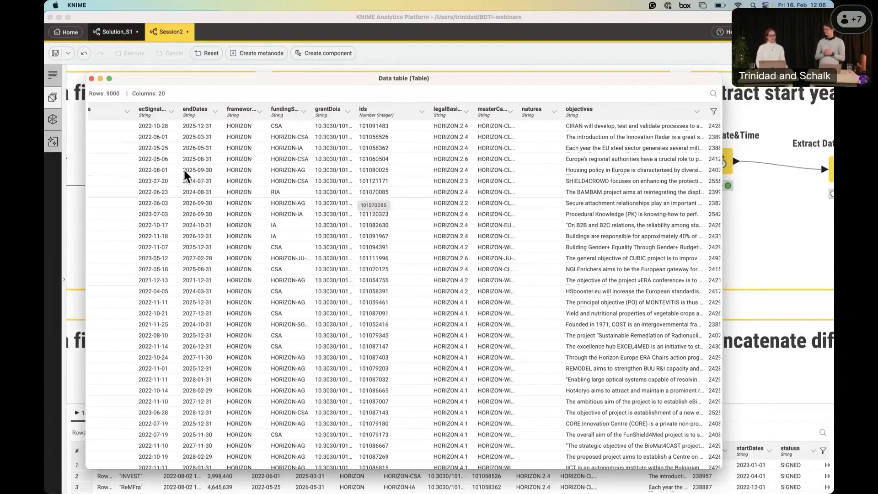
left_click_drag(221, 111, 266, 111)
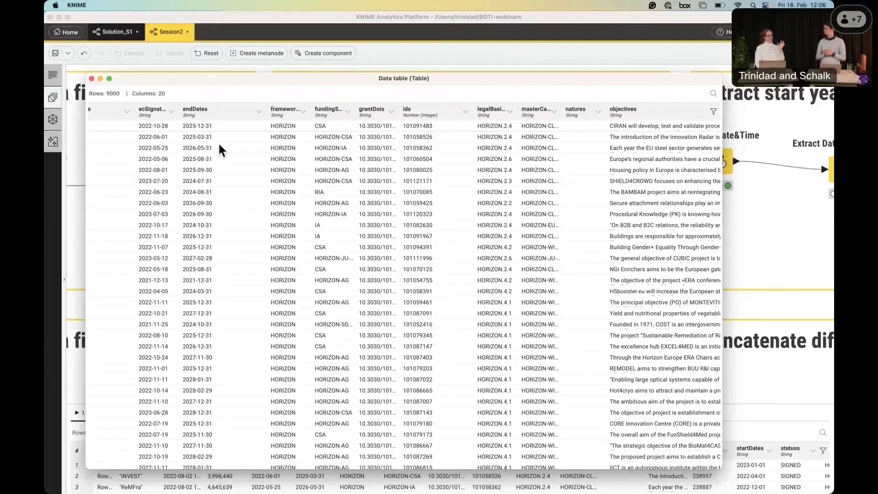
left_click(197, 112)
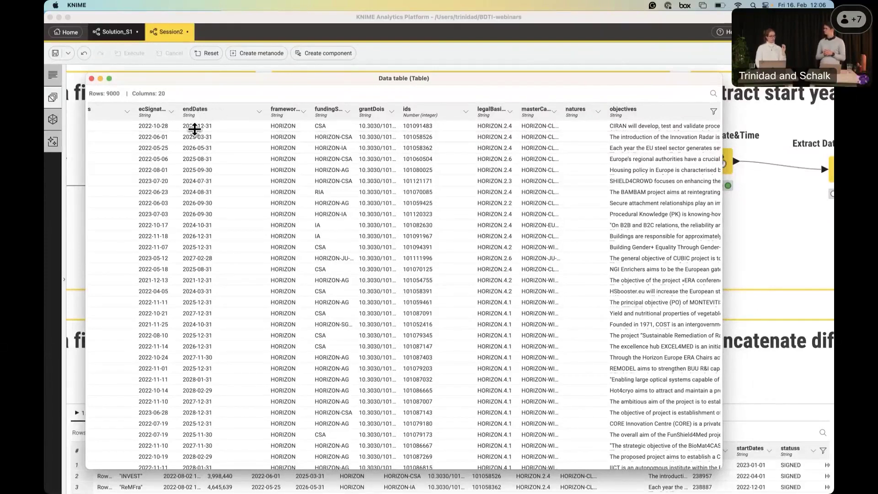
left_click(91, 79)
Examine the String to Date&Time node's output table in a separate window, checking its column types, and close it
scroll(633, 245, "right", 10)
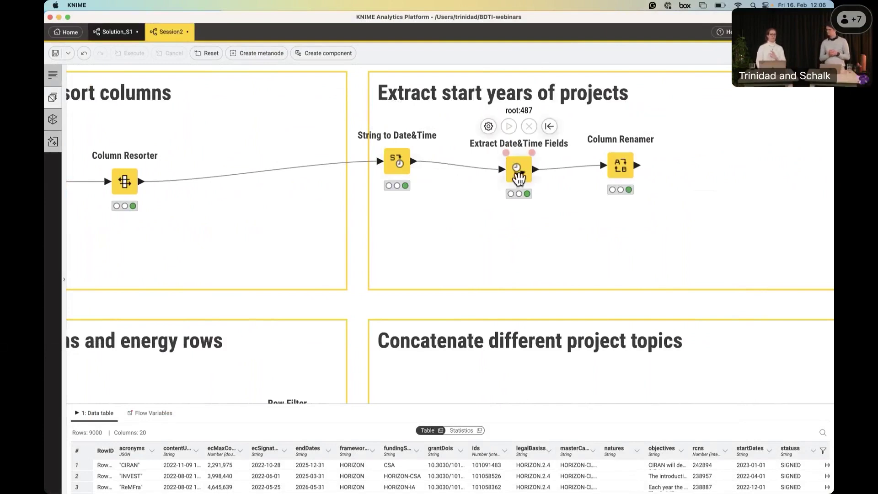
mouse_move(394, 169)
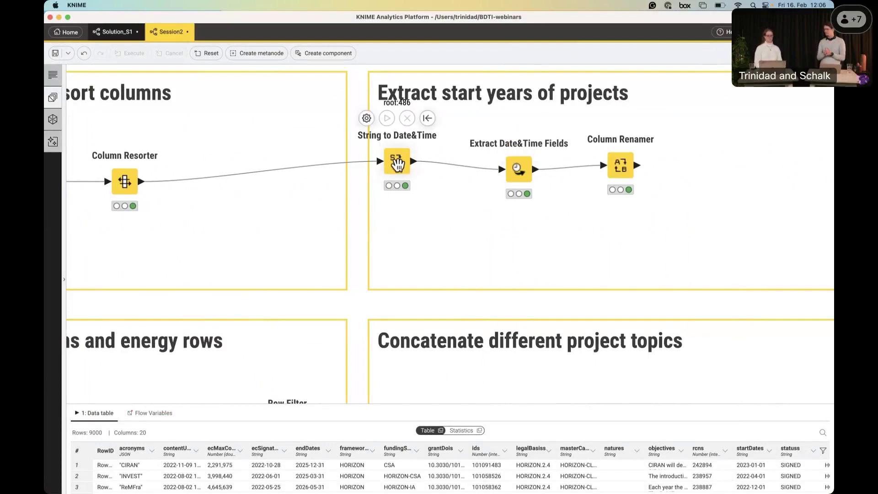
left_click(398, 176)
left_click(441, 430)
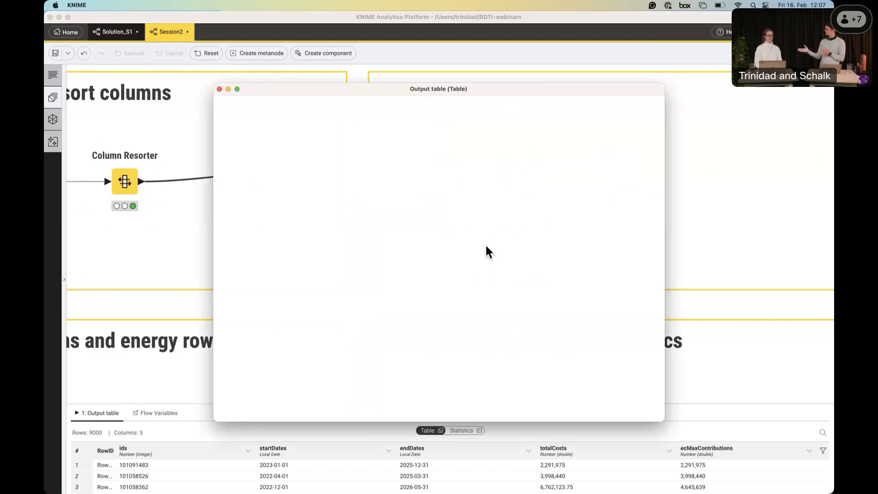
left_click_drag(568, 92, 549, 93)
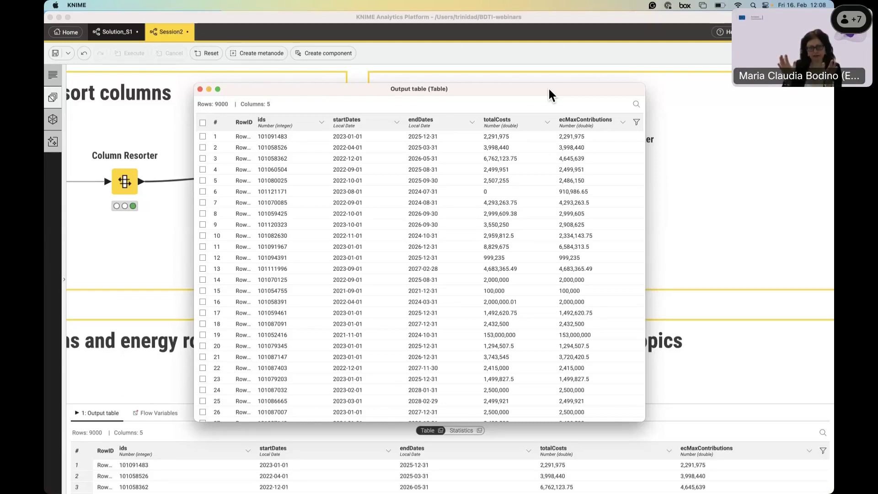
left_click(200, 89)
Open the statistics of the String to Date&Time output in a separate window and enlarge it to show more columns
left_click(479, 431)
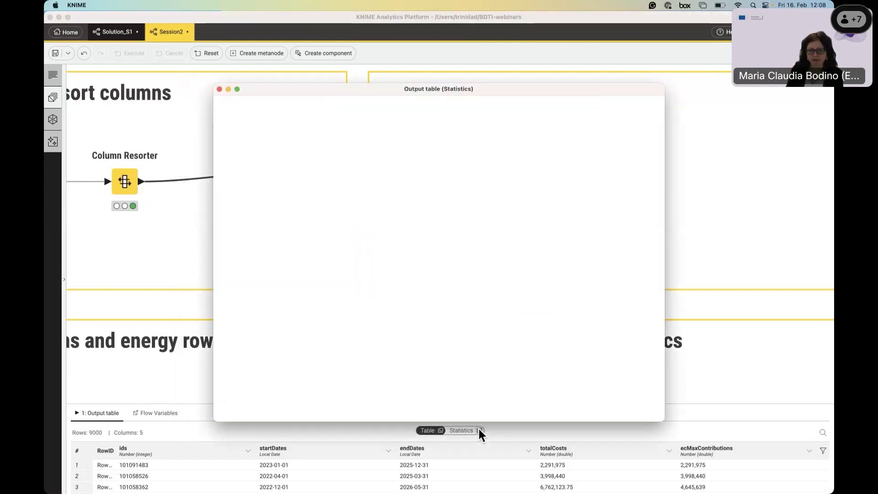
left_click_drag(563, 92, 529, 71)
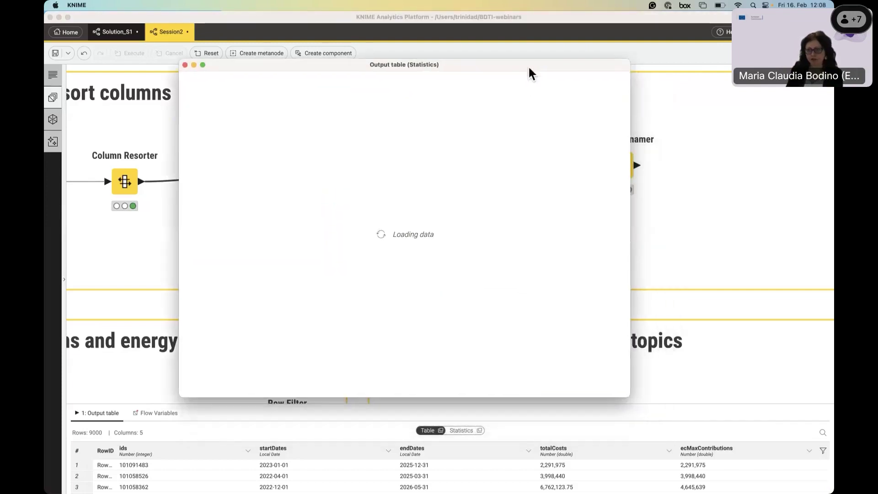
left_click_drag(637, 398, 721, 394)
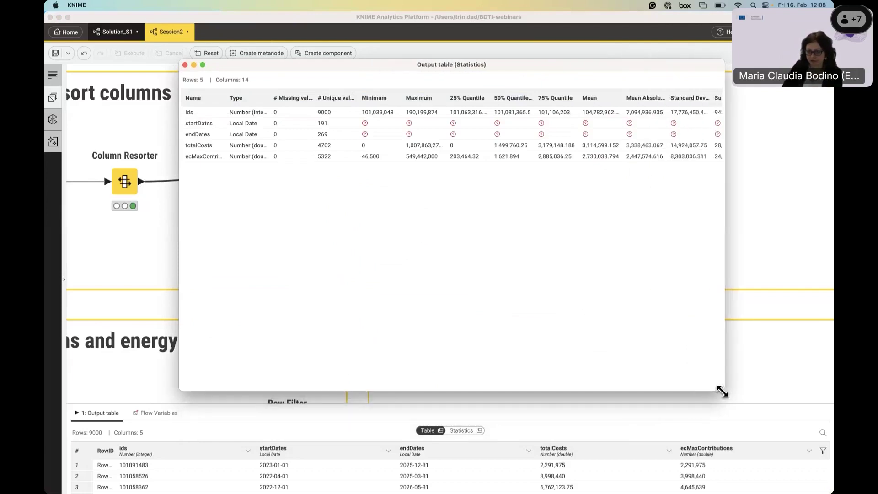
left_click_drag(597, 71, 553, 97)
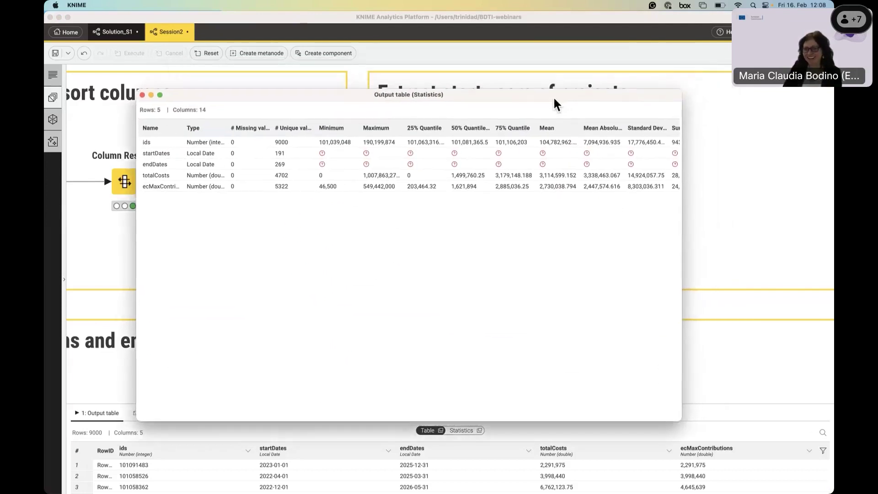
left_click_drag(668, 423, 776, 407)
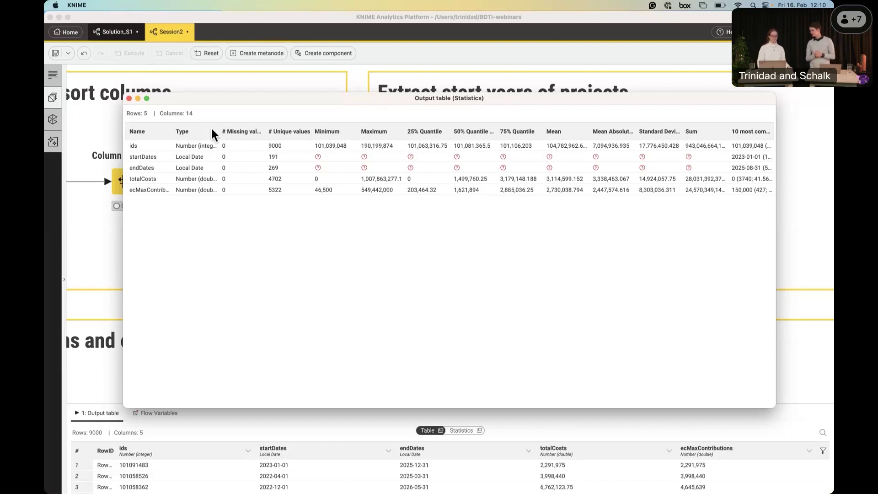
Widen the Type column and examine the statistics of every data column, from missing and unique values to sums and most common values
left_click_drag(217, 129, 274, 133)
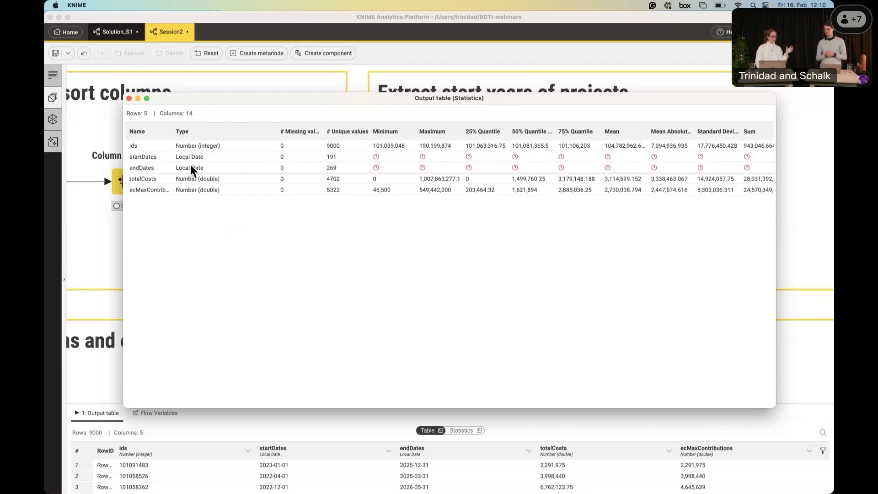
scroll(517, 165, "right", 3)
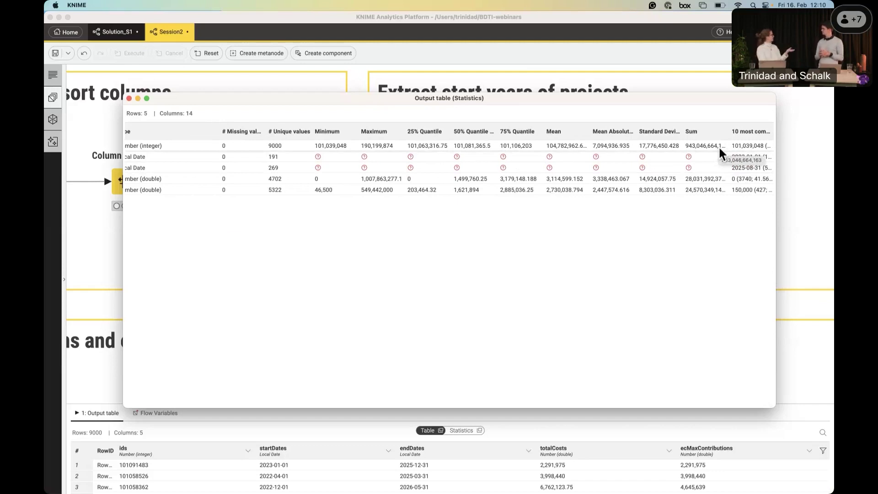
scroll(552, 236, "left", 2)
scroll(552, 233, "left", 1)
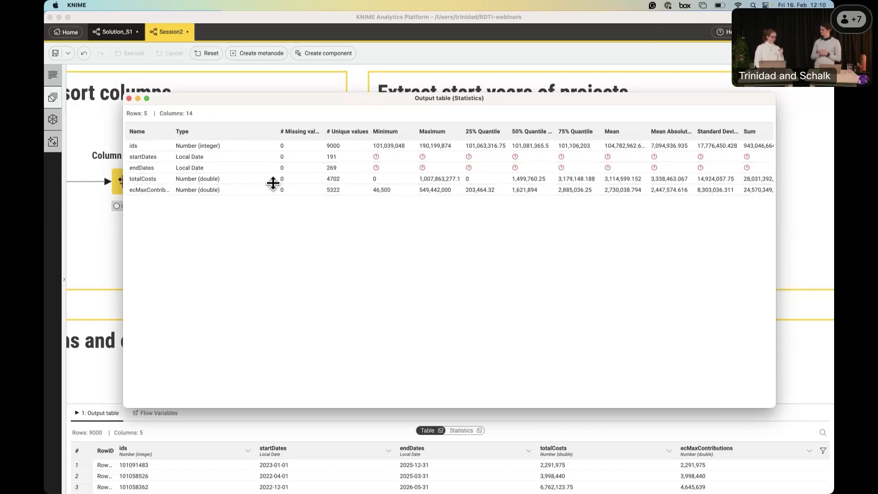
scroll(273, 183, "right", 3)
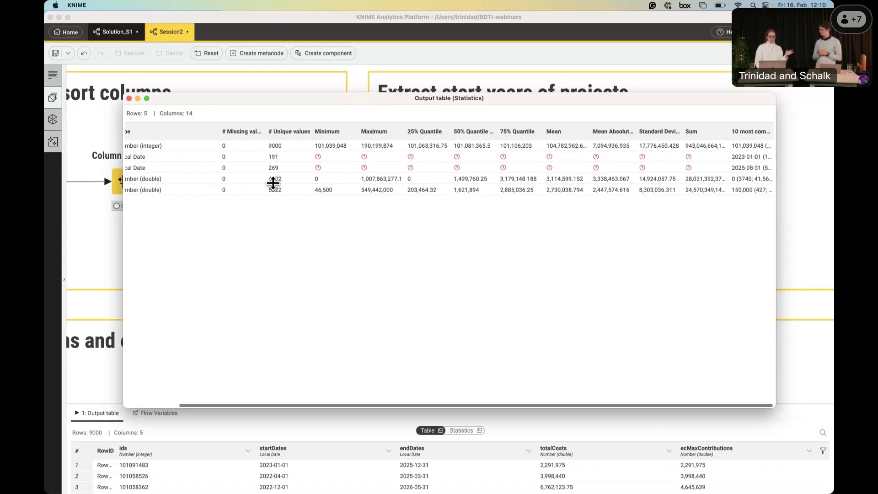
scroll(390, 179, "left", 3)
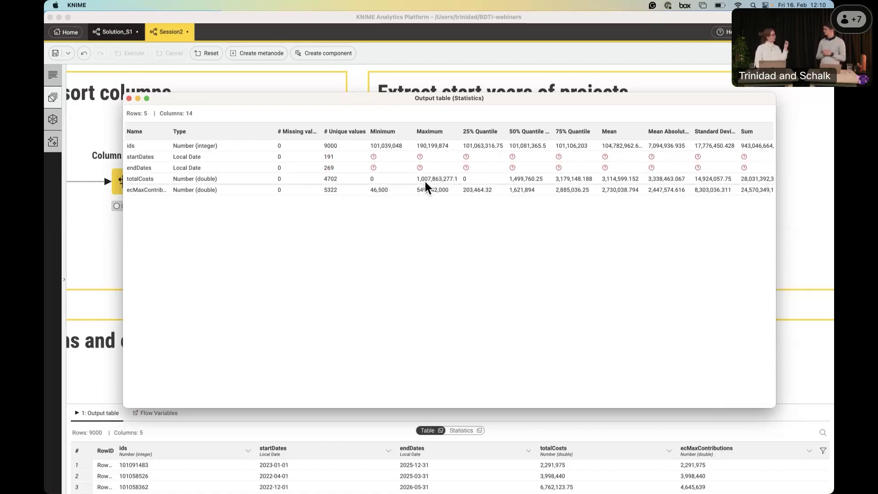
scroll(519, 188, "right", 2)
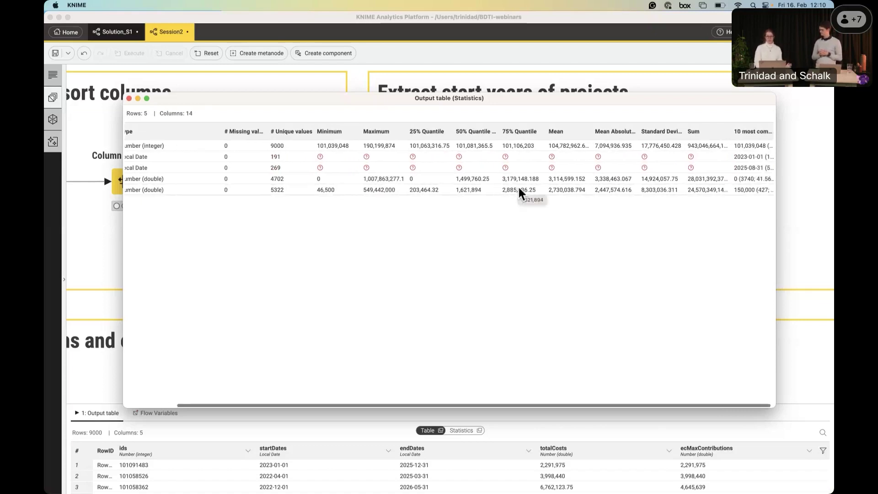
scroll(519, 190, "right", 1)
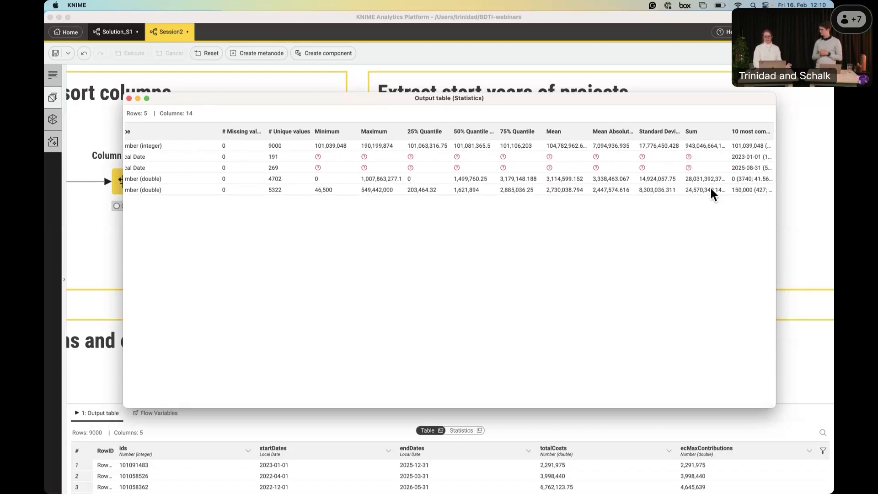